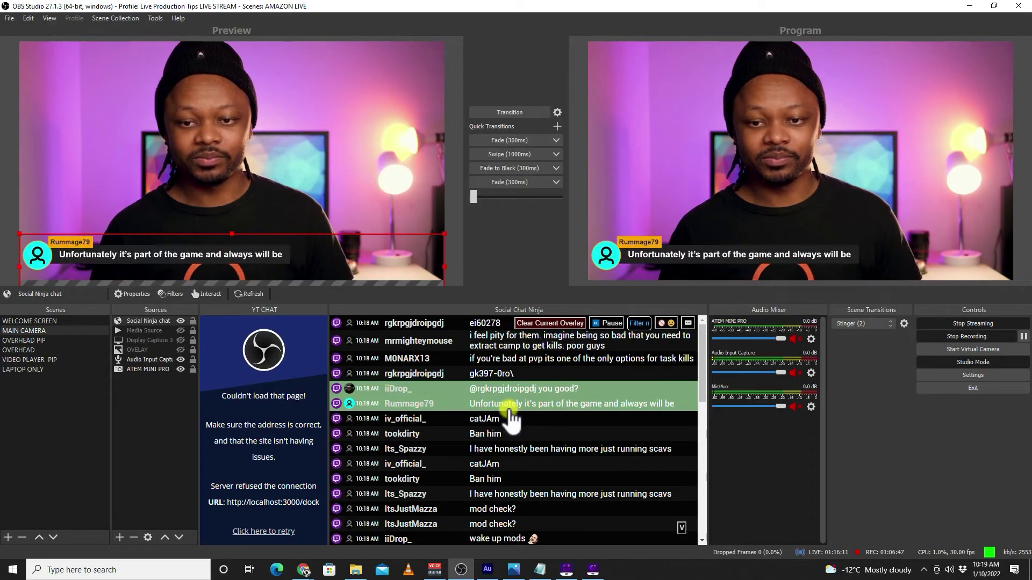
Feature the chat messages "catJAm" and "Ban him" in turn on the live video overlay
{"action": "left_click", "coordinate": [513, 421]}
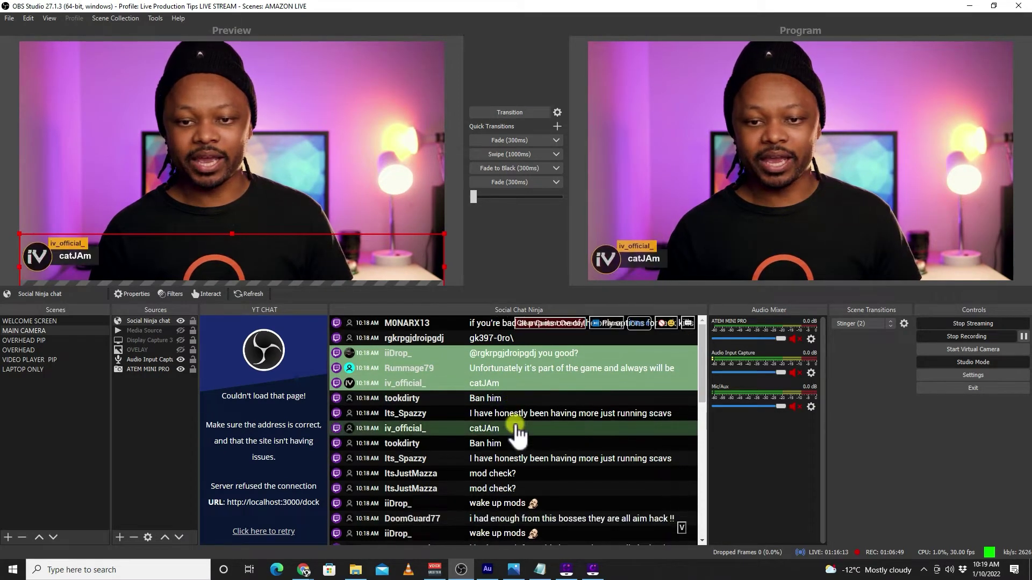
{"action": "left_click", "coordinate": [510, 444]}
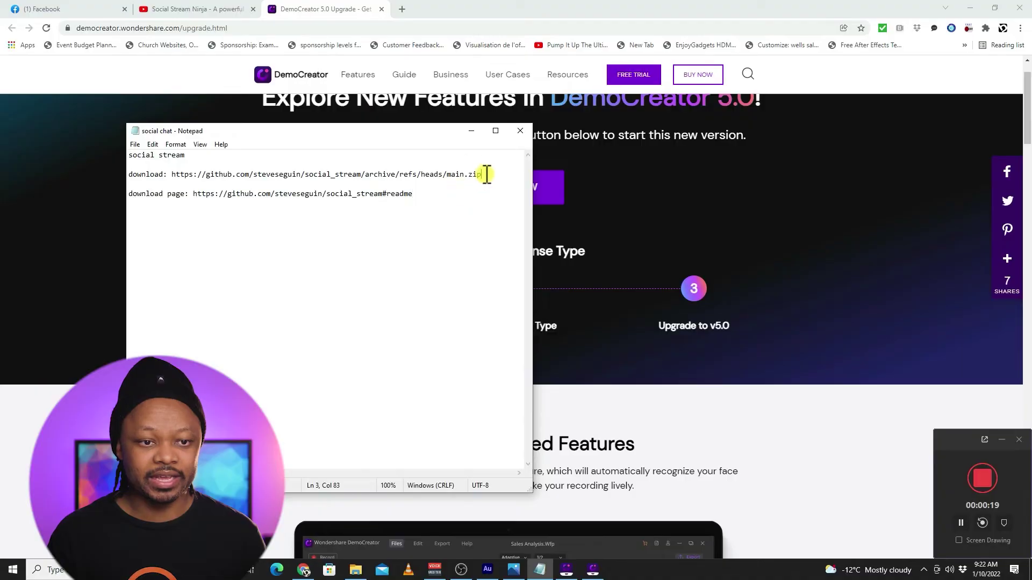
Examine the social_stream download link in the notes and the GitHub repository's file list, README and supported sites
{"action": "left_click_drag", "start_coordinate": [487, 174], "coordinate": [186, 174]}
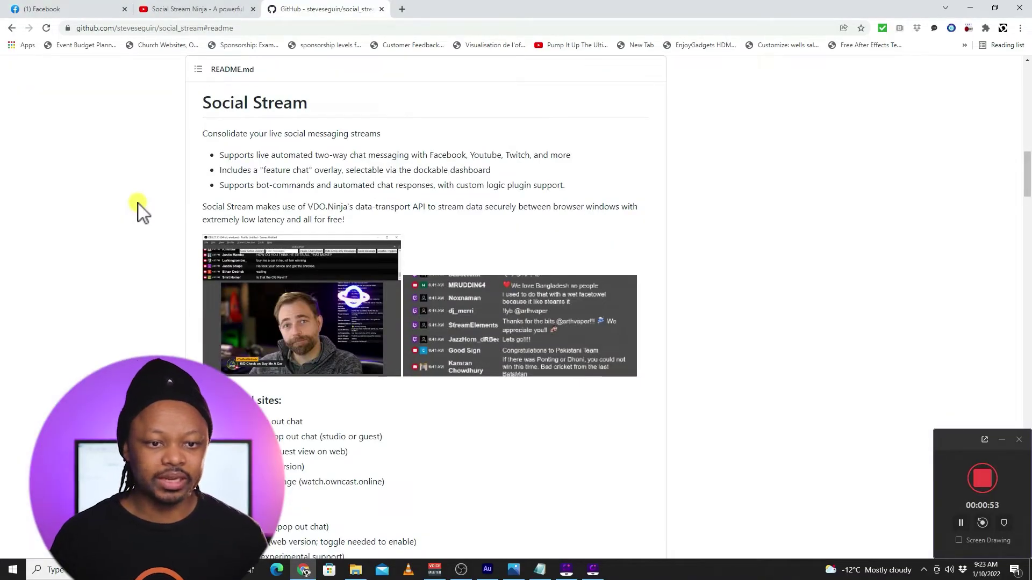
{"action": "scroll", "coordinate": [138, 205], "scroll_direction": "up", "scroll_amount": 3}
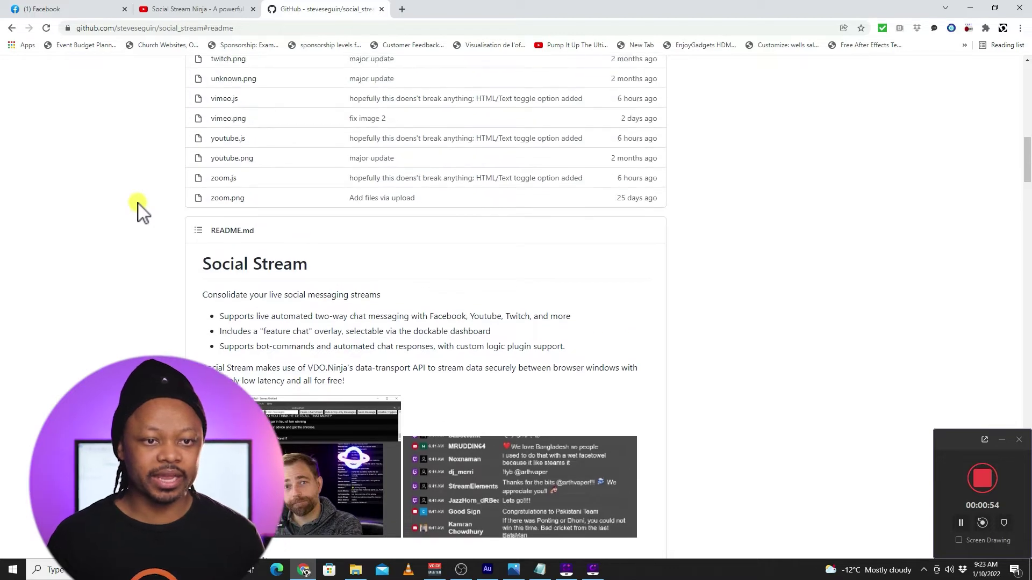
{"action": "scroll", "coordinate": [137, 204], "scroll_direction": "up", "scroll_amount": 2}
{"action": "scroll", "coordinate": [138, 205], "scroll_direction": "up", "scroll_amount": 8}
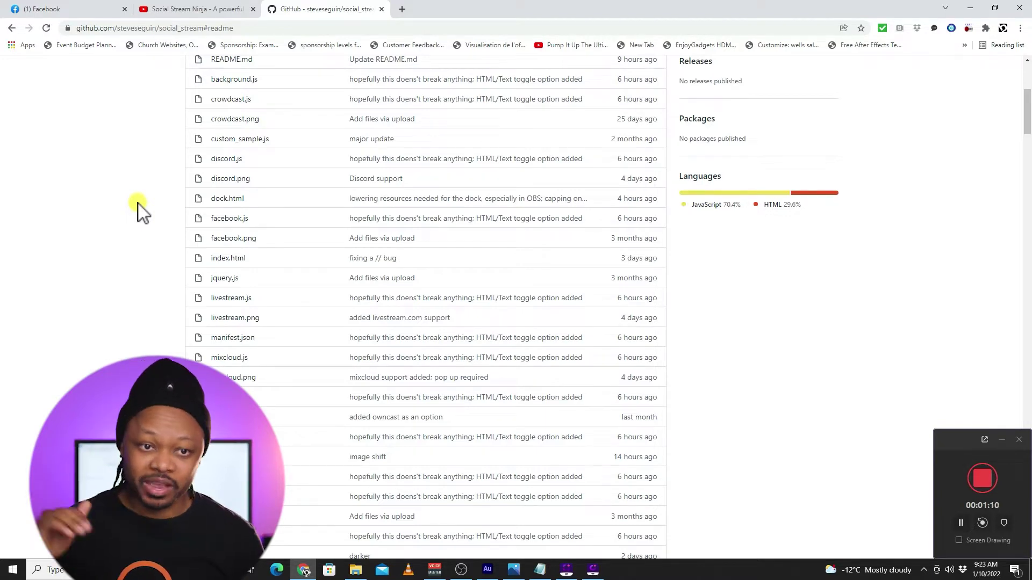
{"action": "scroll", "coordinate": [248, 223], "scroll_direction": "up", "scroll_amount": 5}
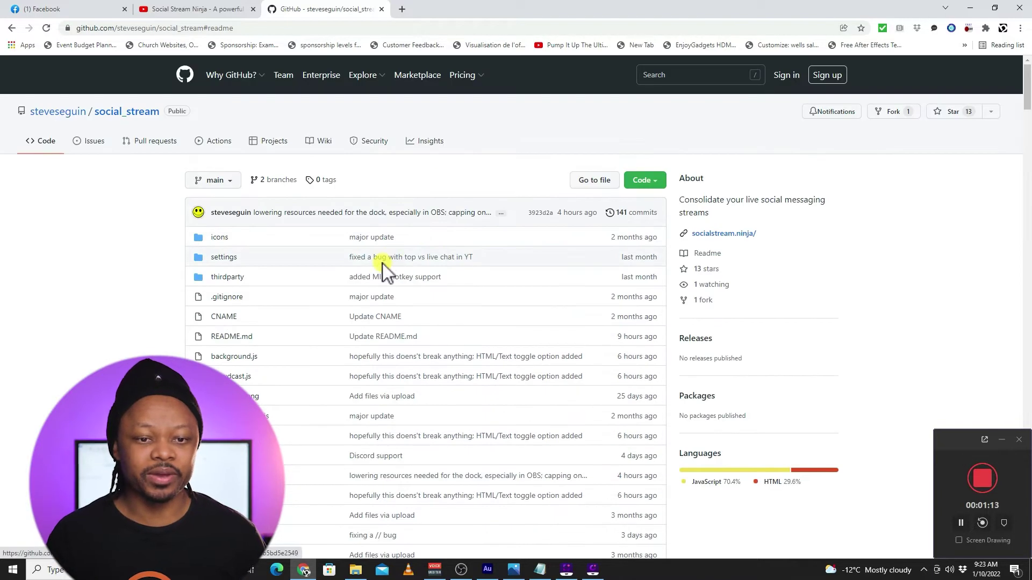
{"action": "scroll", "coordinate": [311, 265], "scroll_direction": "down", "scroll_amount": 12}
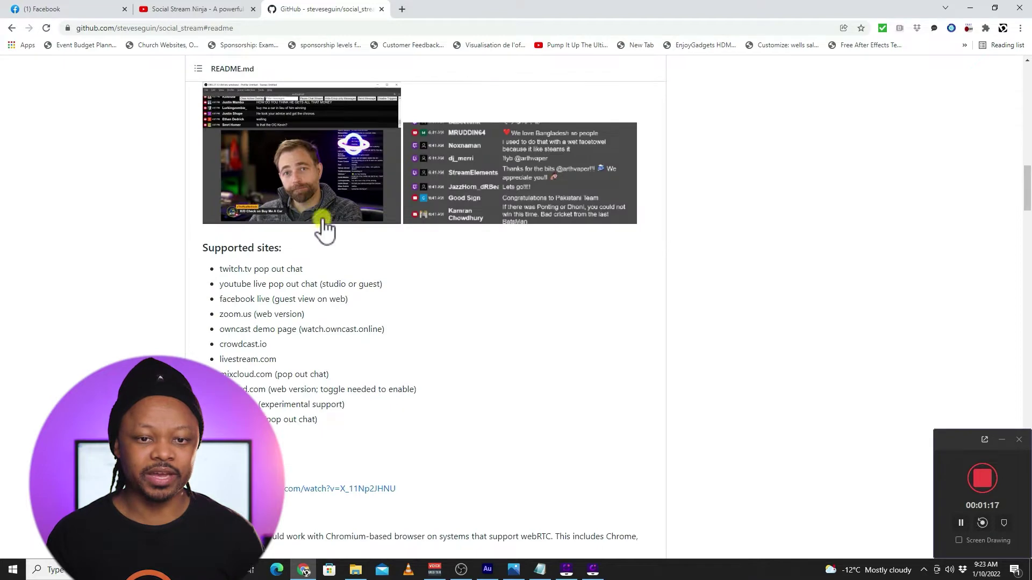
{"action": "scroll", "coordinate": [325, 232], "scroll_direction": "up", "scroll_amount": 2}
{"action": "scroll", "coordinate": [325, 235], "scroll_direction": "up", "scroll_amount": 10}
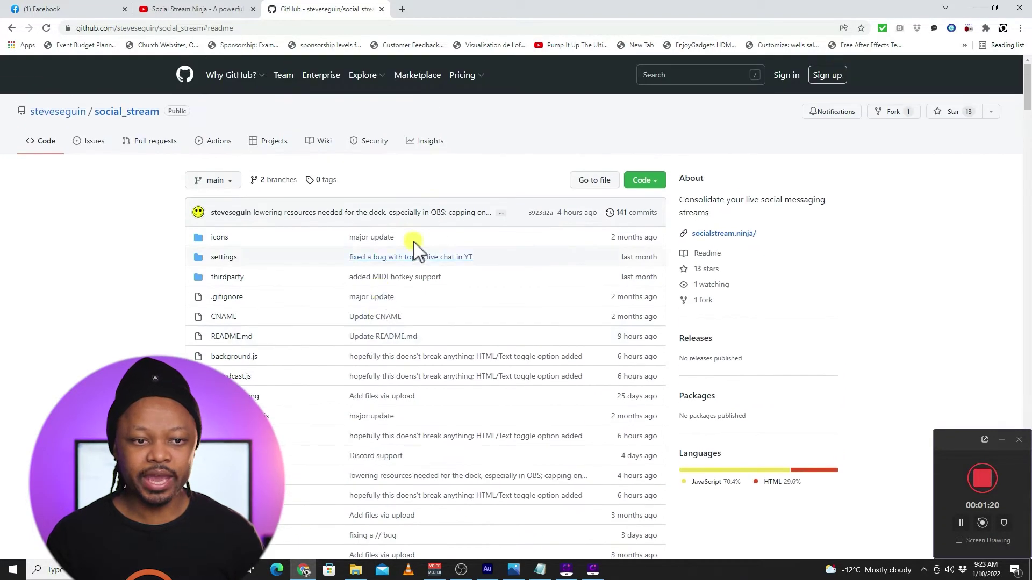
Download the social_stream repository as a ZIP archive and select the social_stream-main folder inside it
{"action": "left_click", "coordinate": [655, 183]}
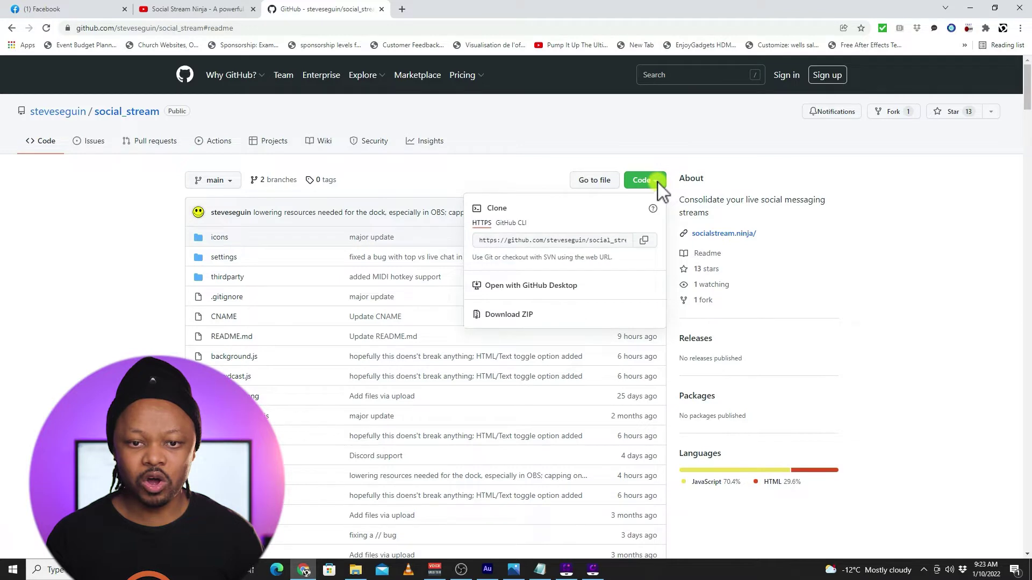
{"action": "left_click", "coordinate": [532, 316]}
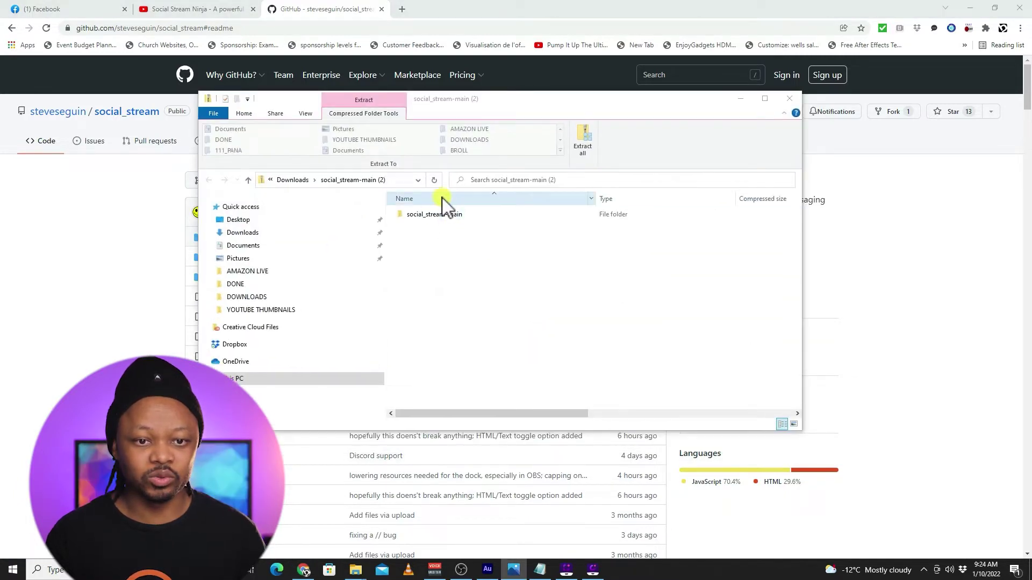
{"action": "left_click", "coordinate": [412, 215]}
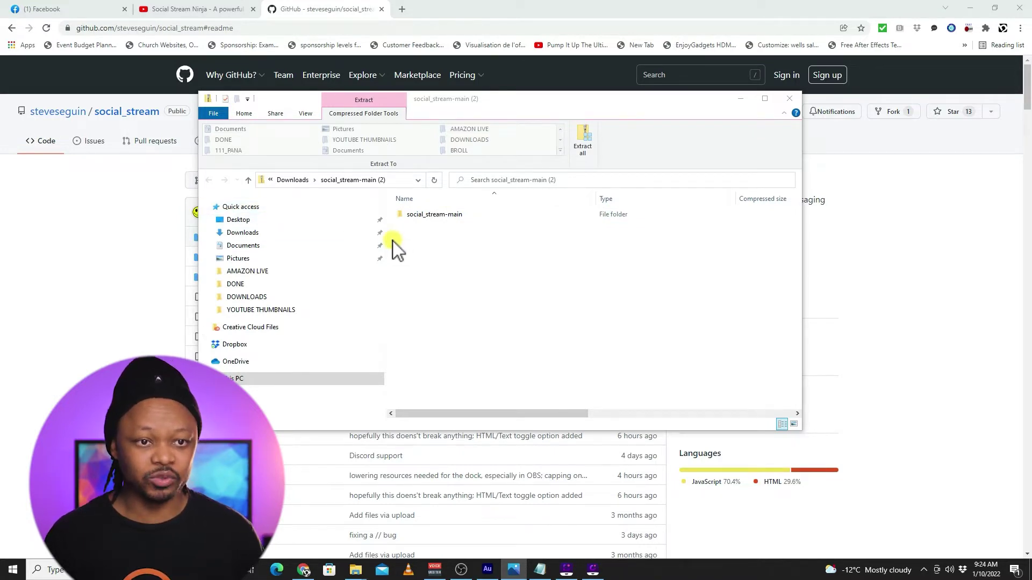
Open the browser's extension management page in a new tab
{"action": "left_click", "coordinate": [402, 9]}
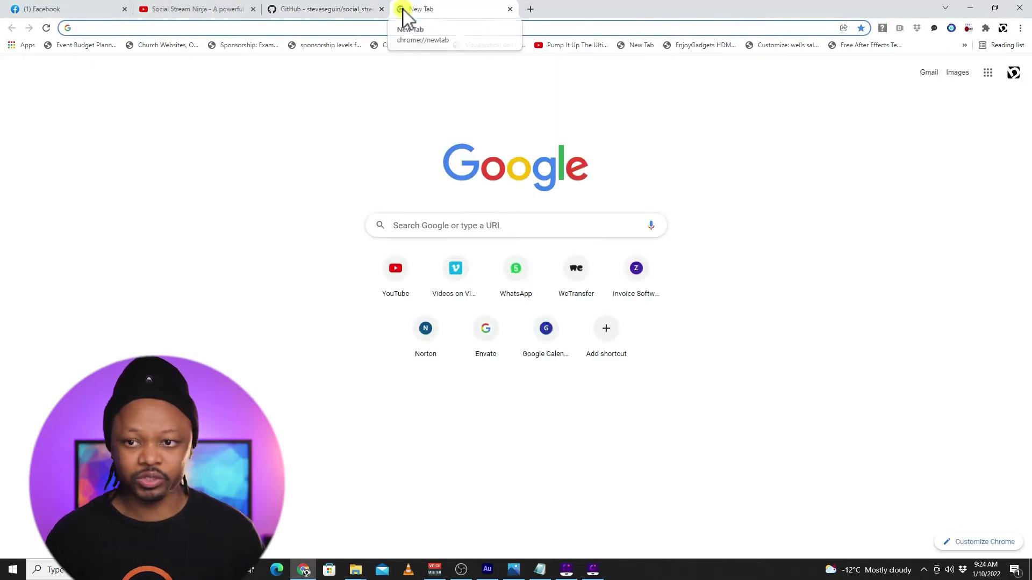
{"action": "left_click", "coordinate": [1019, 31]}
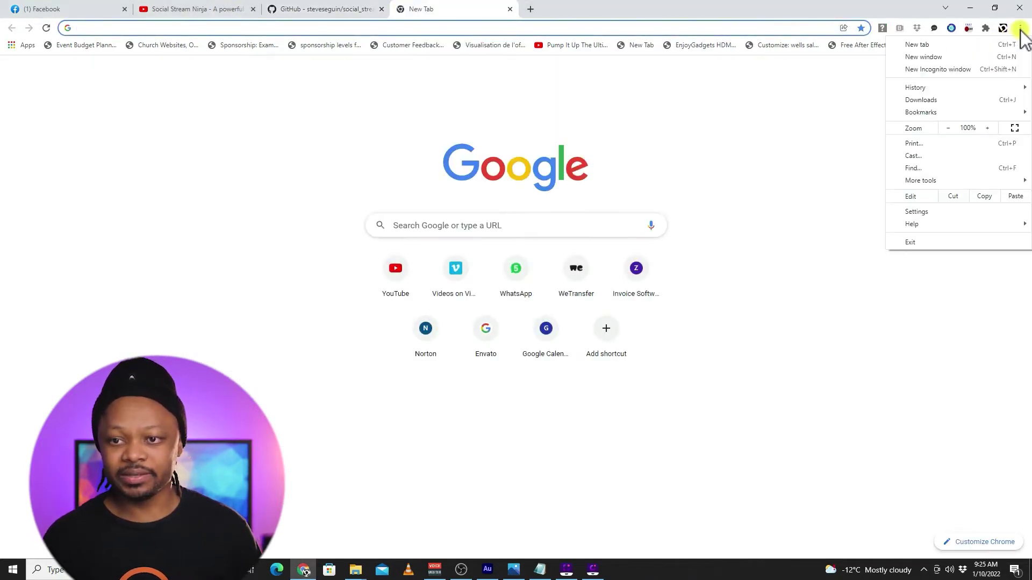
{"action": "left_click", "coordinate": [986, 28]}
{"action": "left_click", "coordinate": [881, 299]}
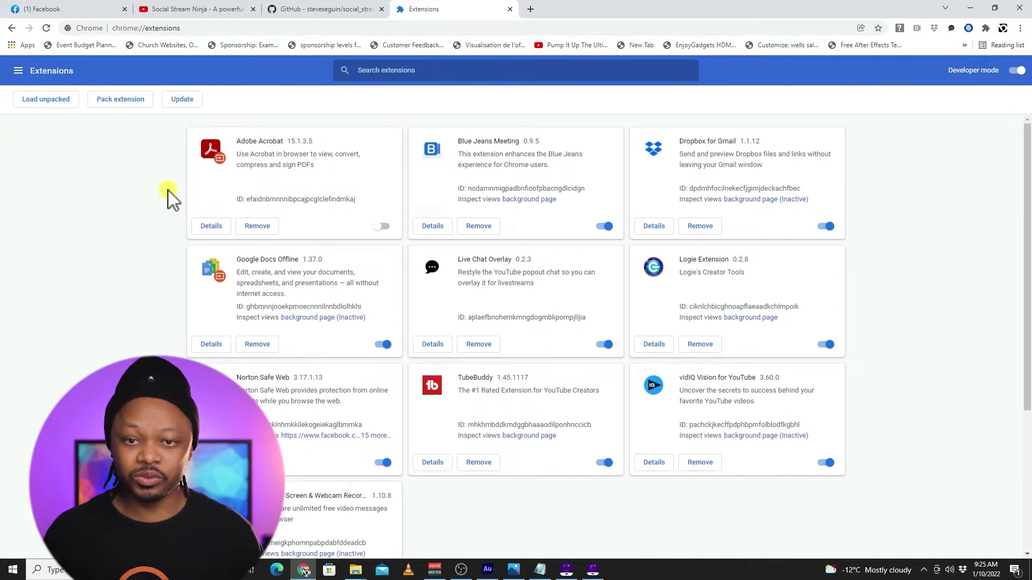
Load the social_stream-main (2) folder from Downloads as an unpacked extension
{"action": "left_click", "coordinate": [49, 98]}
{"action": "left_click", "coordinate": [49, 96]}
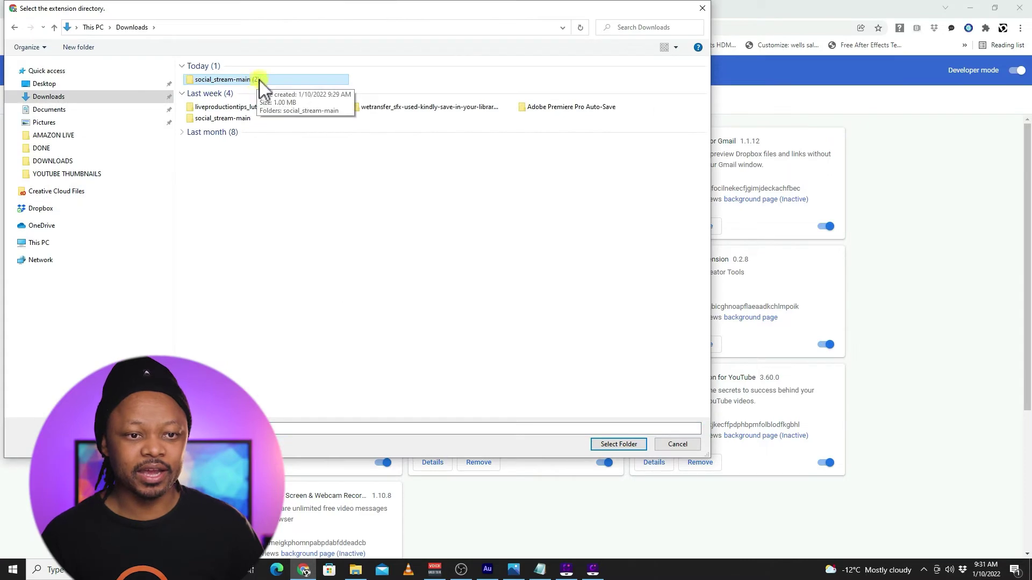
{"action": "left_click", "coordinate": [605, 448]}
{"action": "left_click", "coordinate": [608, 446]}
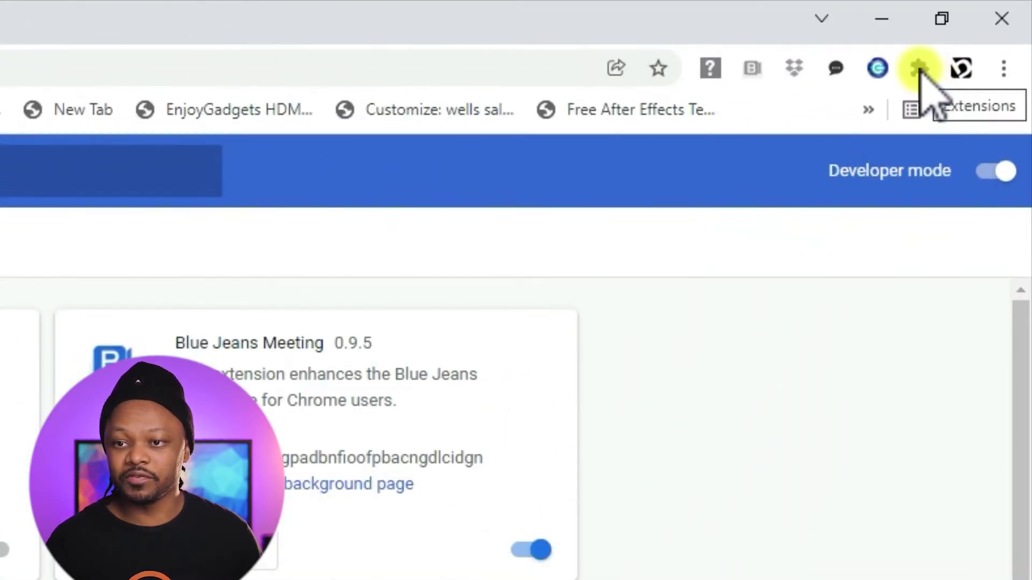
Pin the Consolidated social streaming extension to the browser toolbar
{"action": "left_click", "coordinate": [920, 68]}
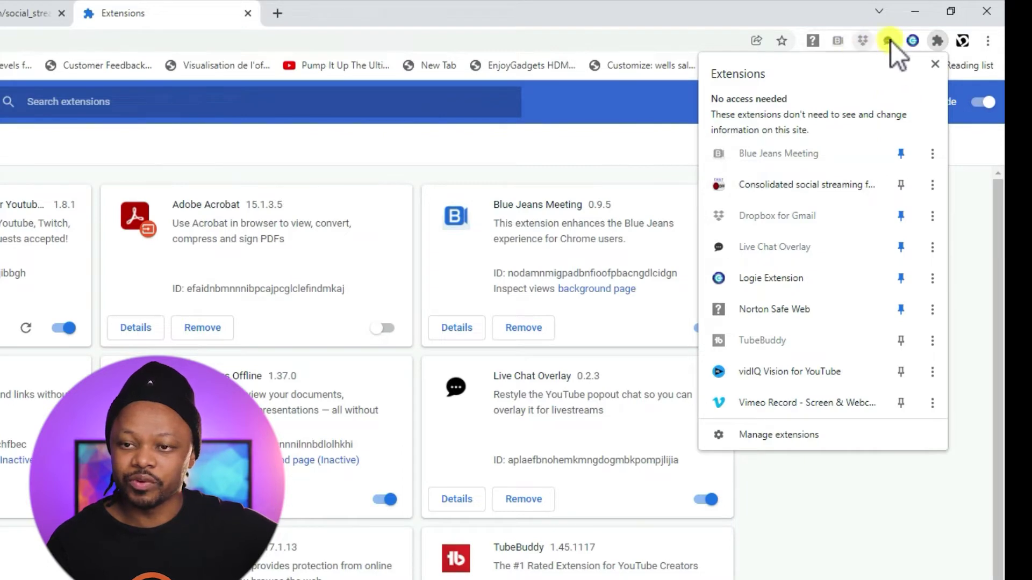
{"action": "left_click", "coordinate": [904, 191]}
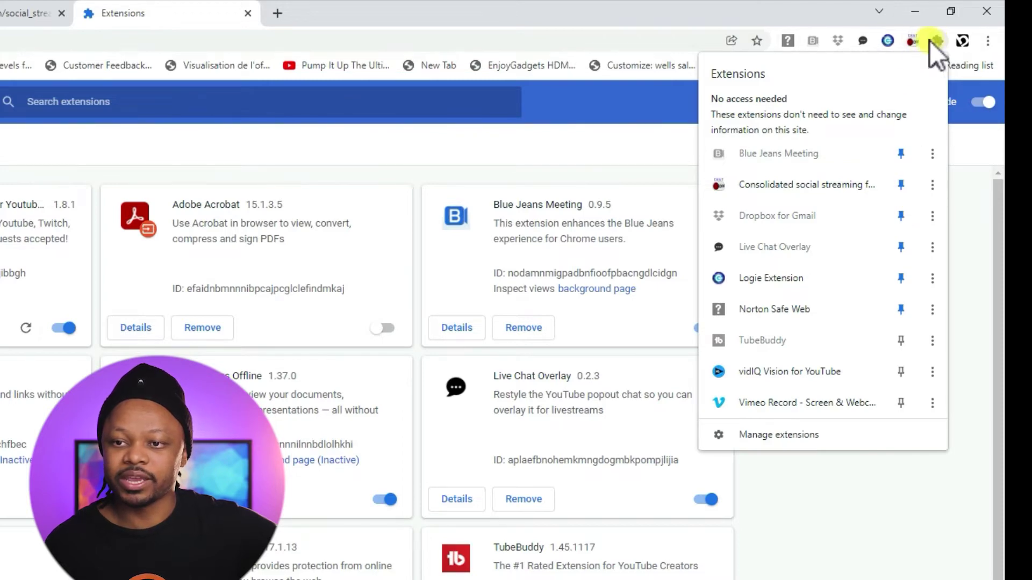
Enable the Consolidated social streaming extension and open its dockable streaming chat link
{"action": "left_click", "coordinate": [910, 41]}
{"action": "left_click", "coordinate": [885, 41]}
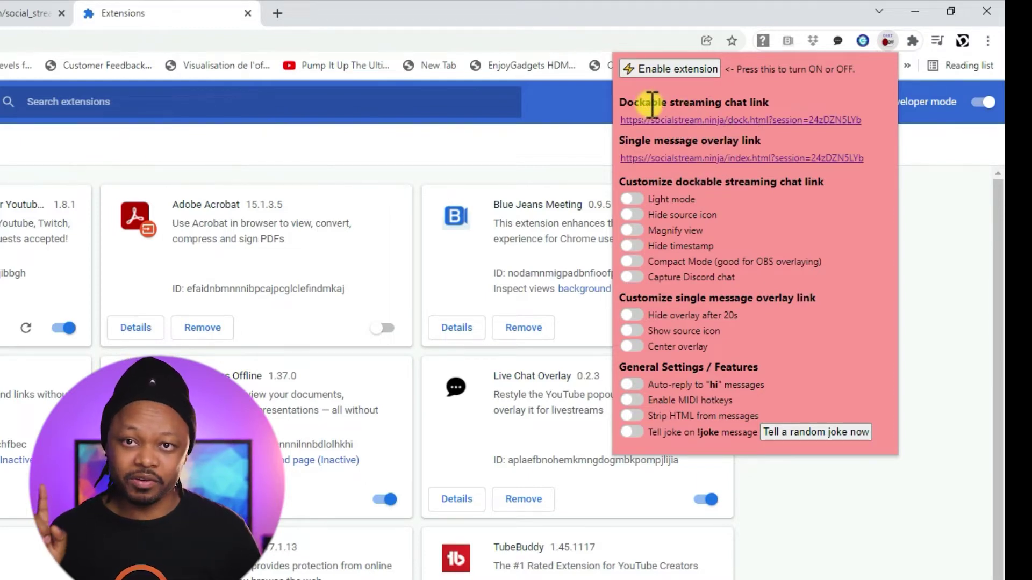
{"action": "left_click", "coordinate": [663, 69]}
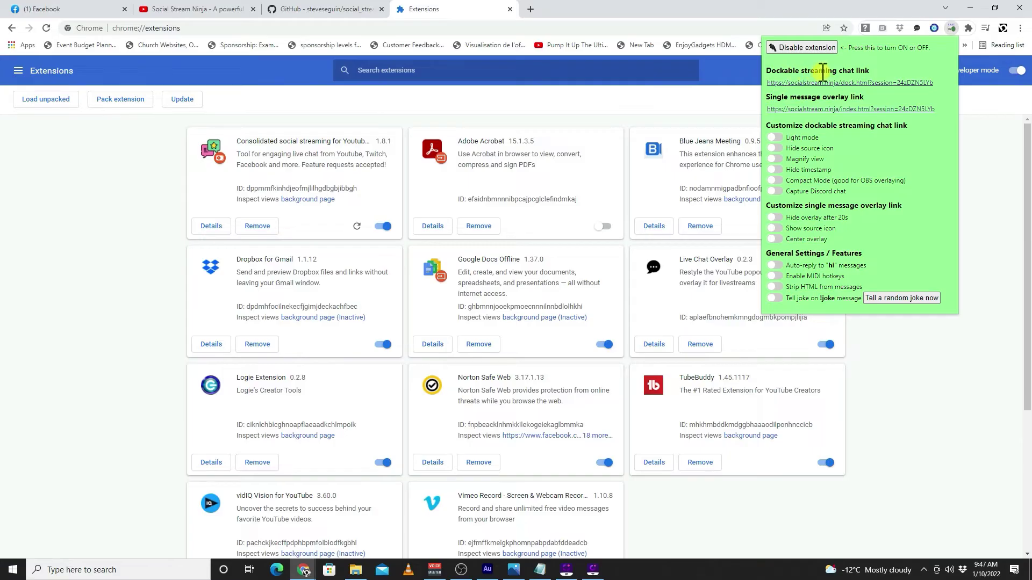
{"action": "left_click", "coordinate": [786, 83]}
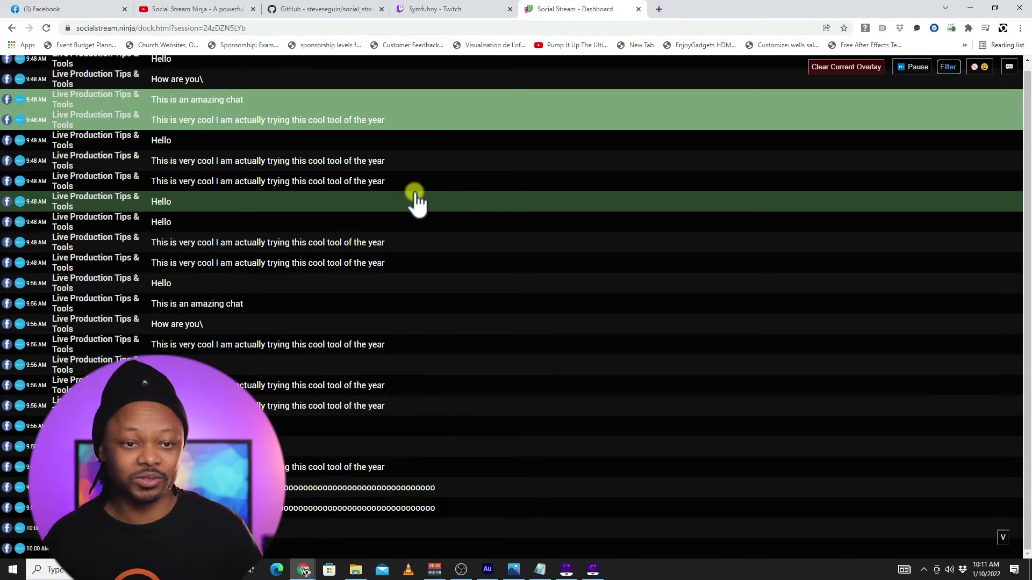
Return to the GitHub repository page and show the social streaming extension's chat and overlay links there
{"action": "left_click", "coordinate": [345, 12]}
{"action": "left_click", "coordinate": [952, 28]}
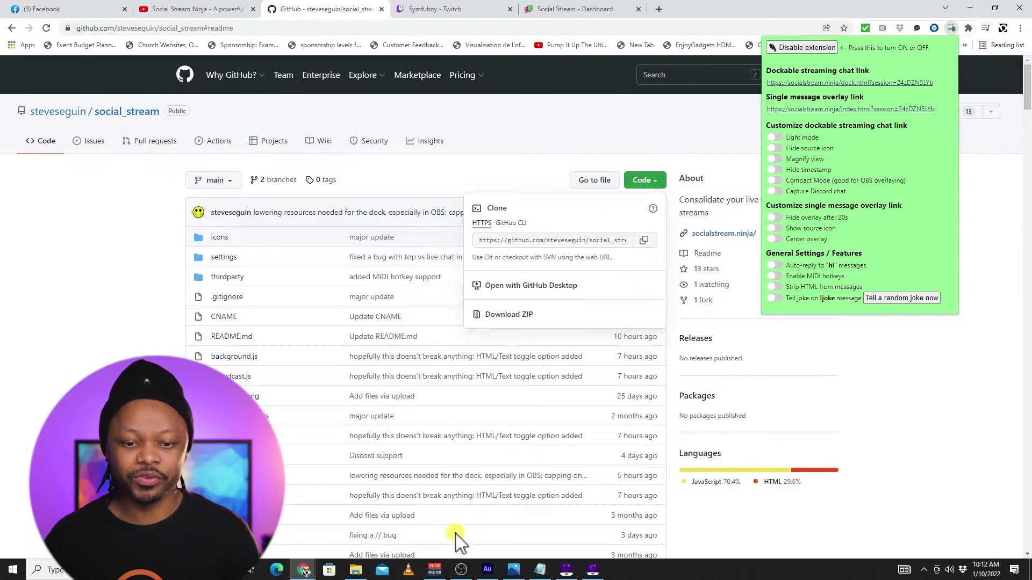
Switch to OBS Studio and widen the YT CHAT dock beside the Social Chat Ninja dock
{"action": "left_click", "coordinate": [461, 569]}
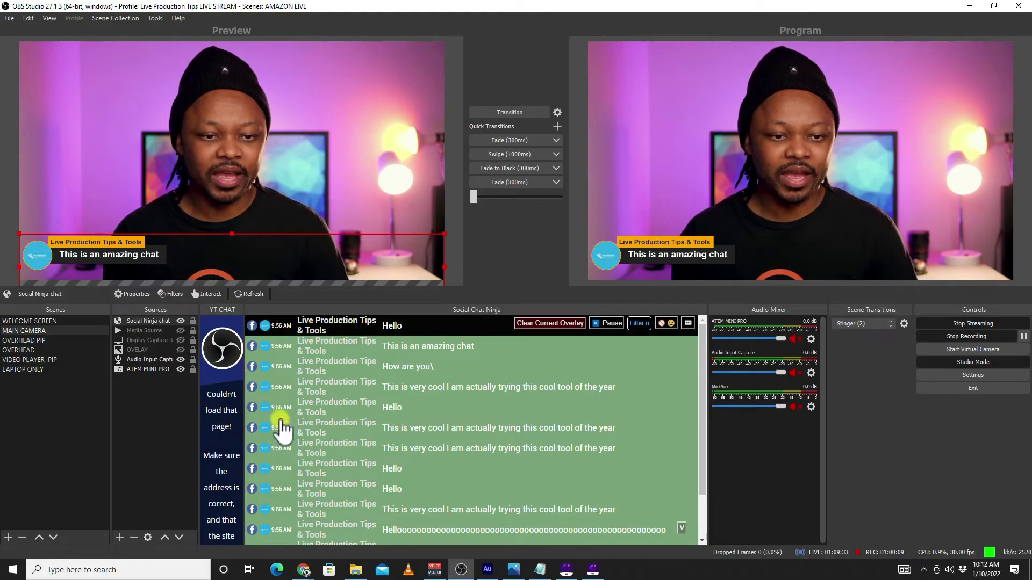
{"action": "left_click_drag", "start_coordinate": [245, 366], "coordinate": [329, 367]}
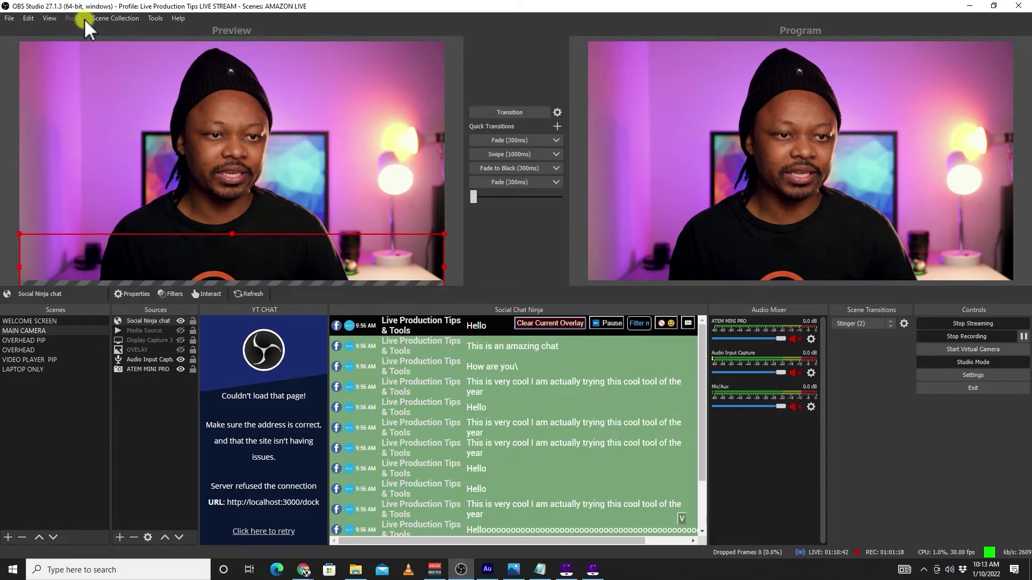
Try entering the copied link as the URL of a new custom browser dock, clear it and close the dock settings
{"action": "left_click", "coordinate": [48, 16]}
{"action": "mouse_move", "coordinate": [50, 43]}
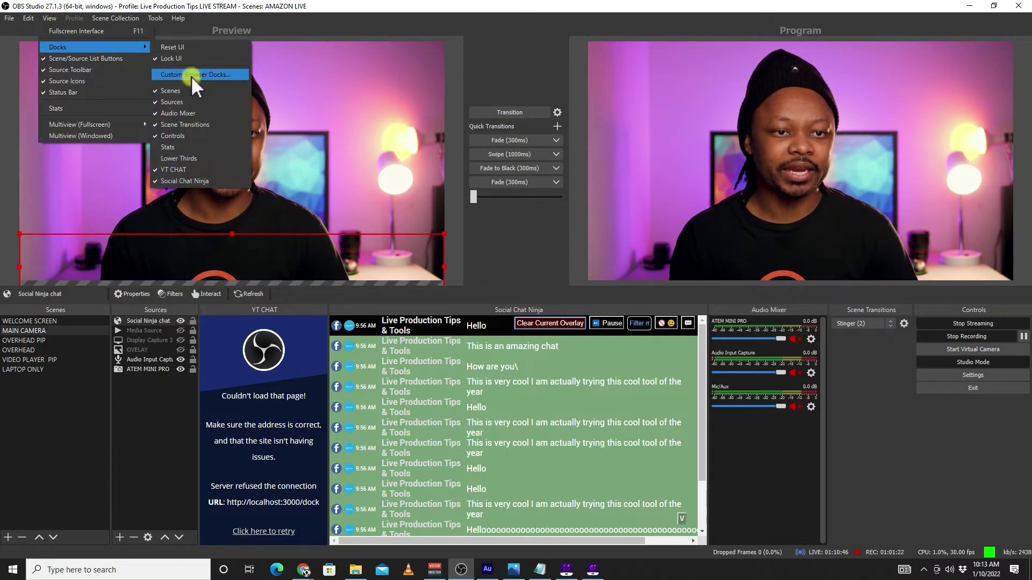
{"action": "left_click", "coordinate": [191, 76]}
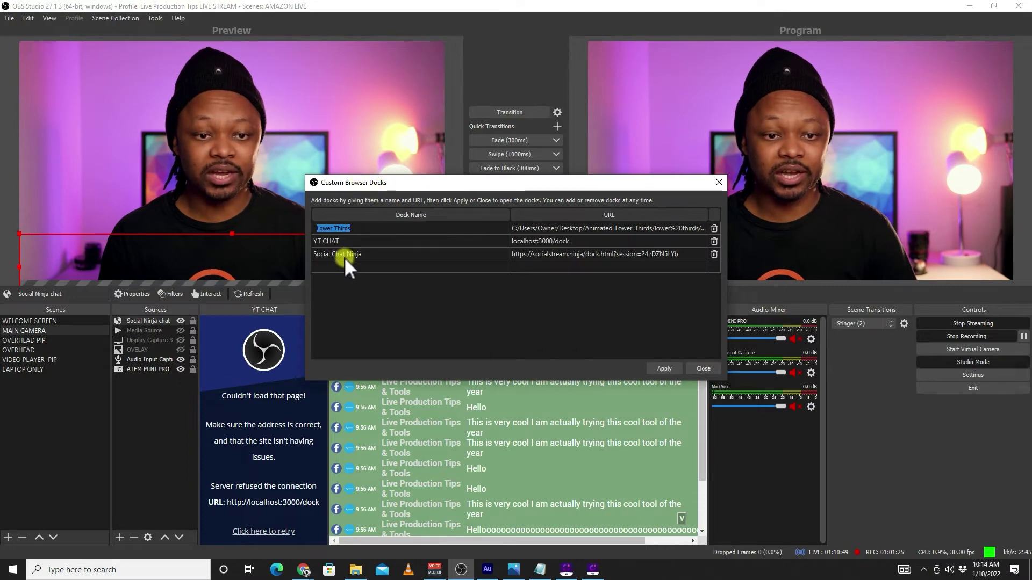
{"action": "double_click", "coordinate": [334, 267]}
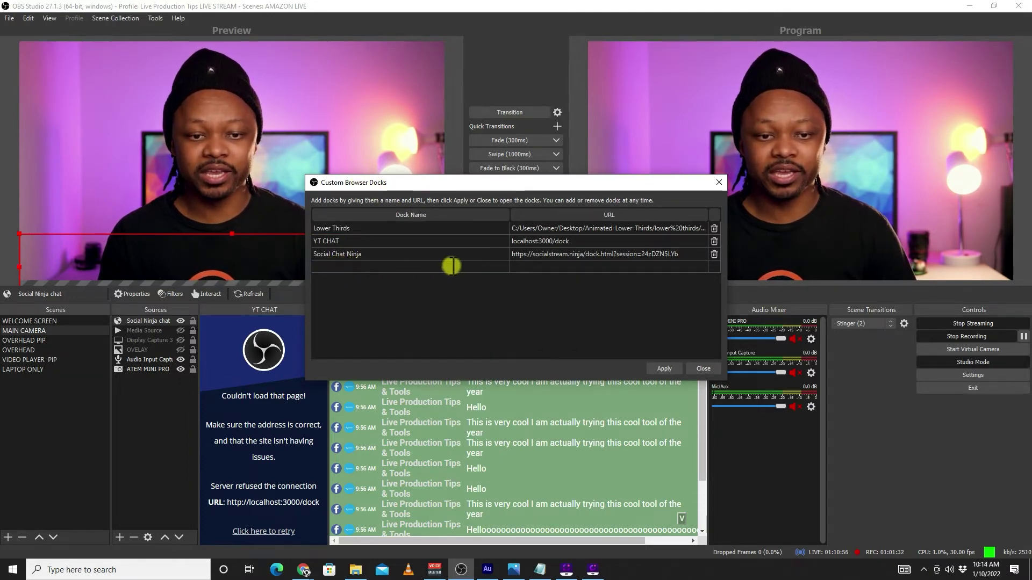
{"action": "double_click", "coordinate": [540, 265]}
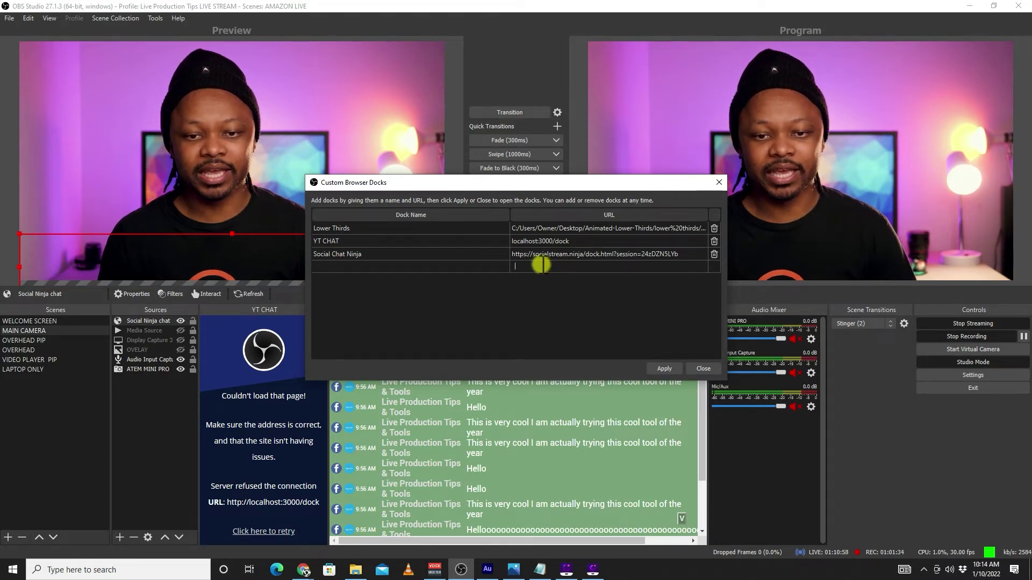
{"action": "right_click", "coordinate": [540, 265]}
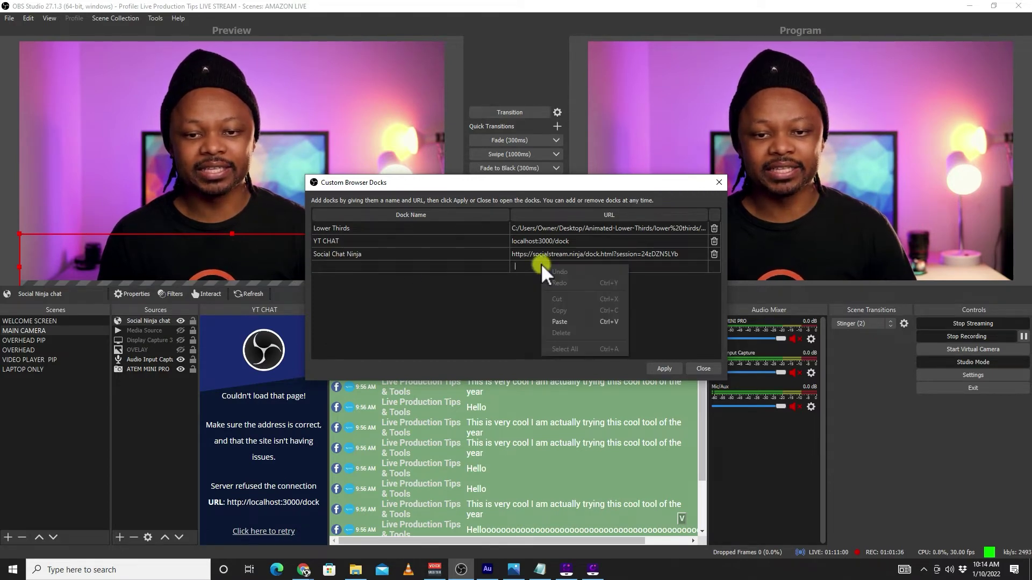
{"action": "left_click", "coordinate": [560, 321]}
{"action": "key", "text": "ctrl+a"}
{"action": "key", "text": "ctrl+c"}
{"action": "key", "text": "BackSpace"}
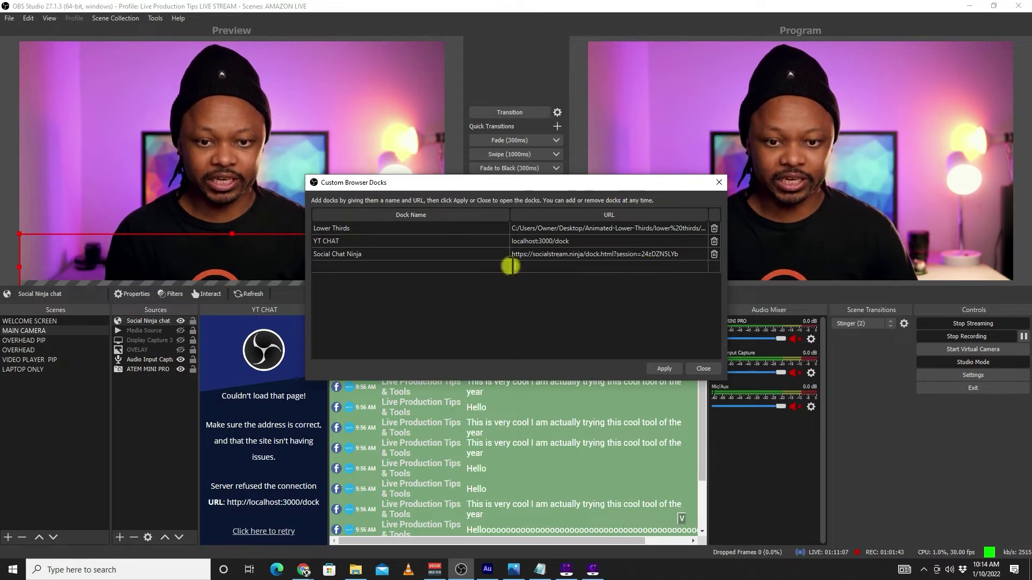
{"action": "left_click", "coordinate": [703, 368]}
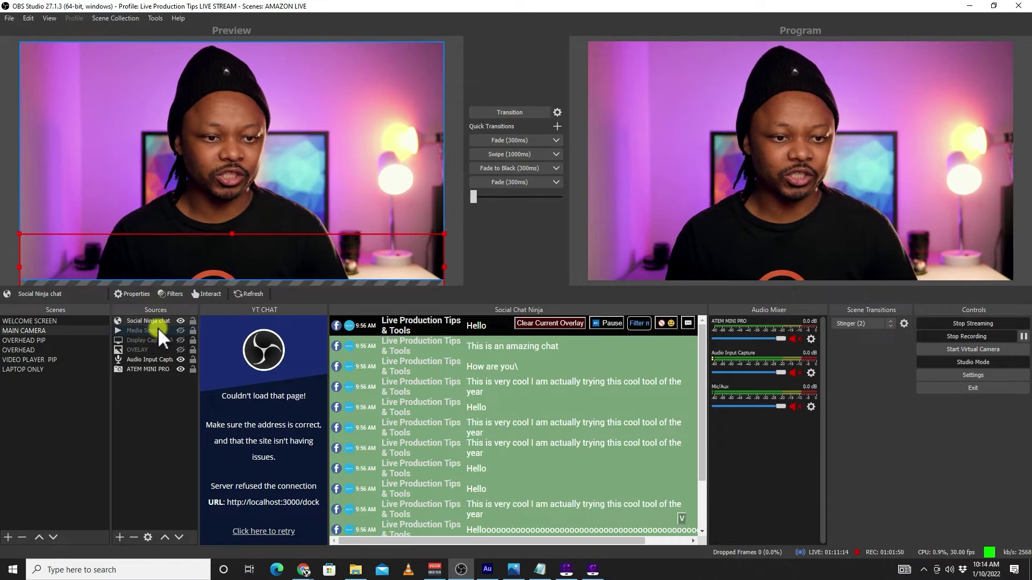
Add a new Browser source to the MAIN CAMERA scene and set its URL to the socialstream.ninja dock page link
{"action": "left_click", "coordinate": [119, 537]}
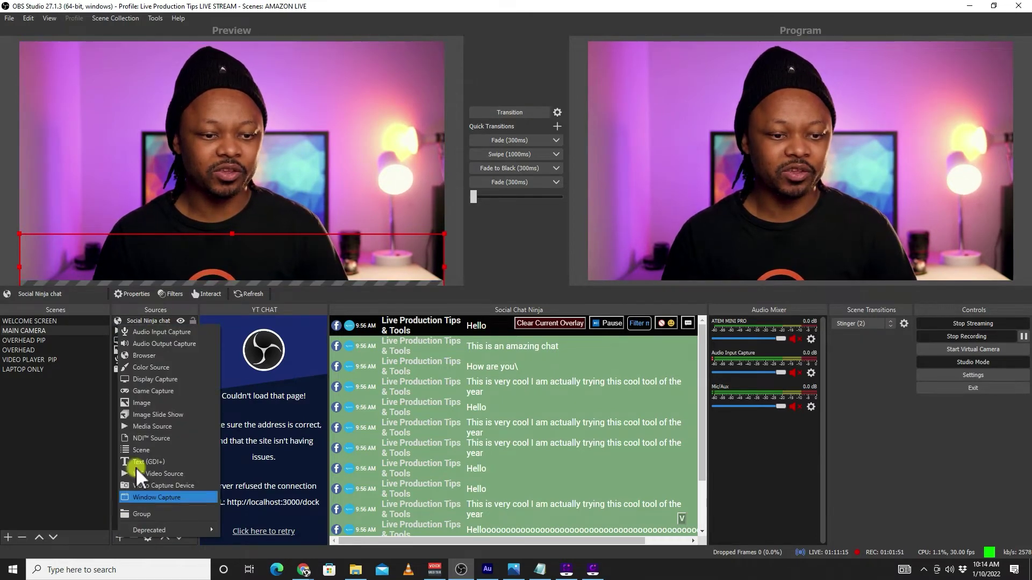
{"action": "left_click", "coordinate": [162, 355]}
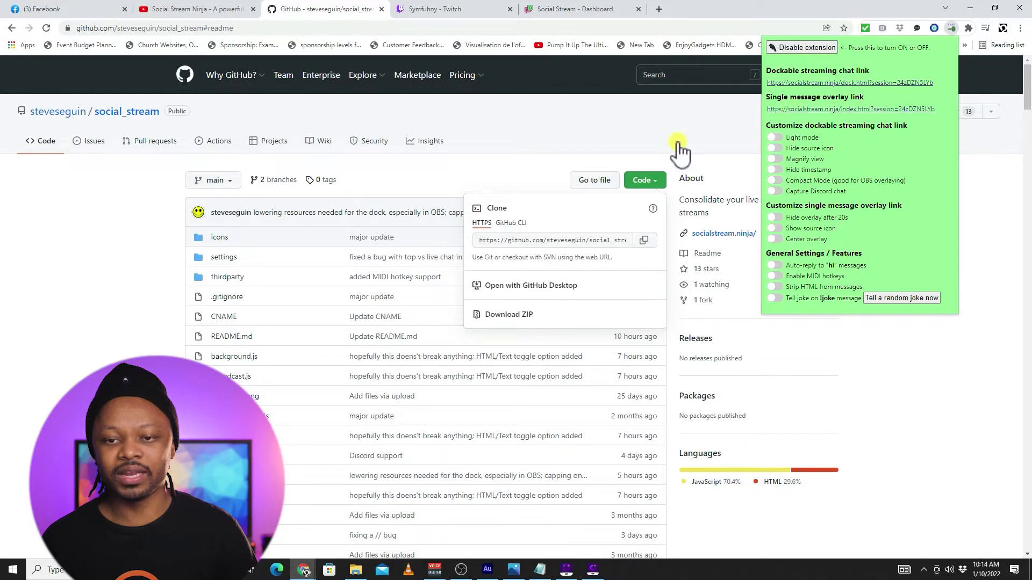
{"action": "left_click", "coordinate": [453, 511]}
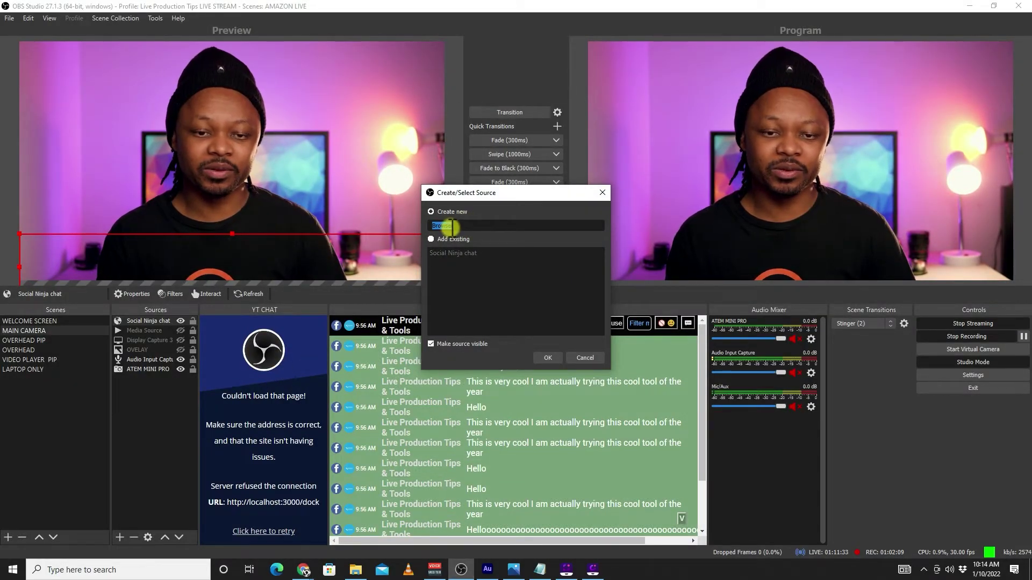
{"action": "key", "text": "Return"}
{"action": "left_click_drag", "start_coordinate": [492, 333], "coordinate": [396, 346]}
{"action": "key", "text": "ctrl+v"}
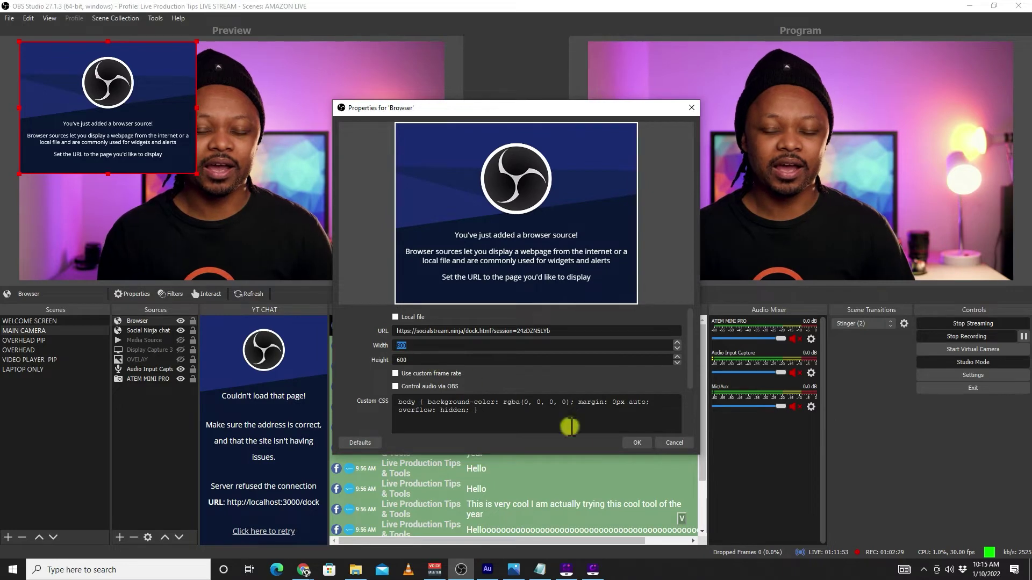
Cancel the new Browser source's properties and remove that source from the MAIN CAMERA scene
{"action": "left_click", "coordinate": [668, 441]}
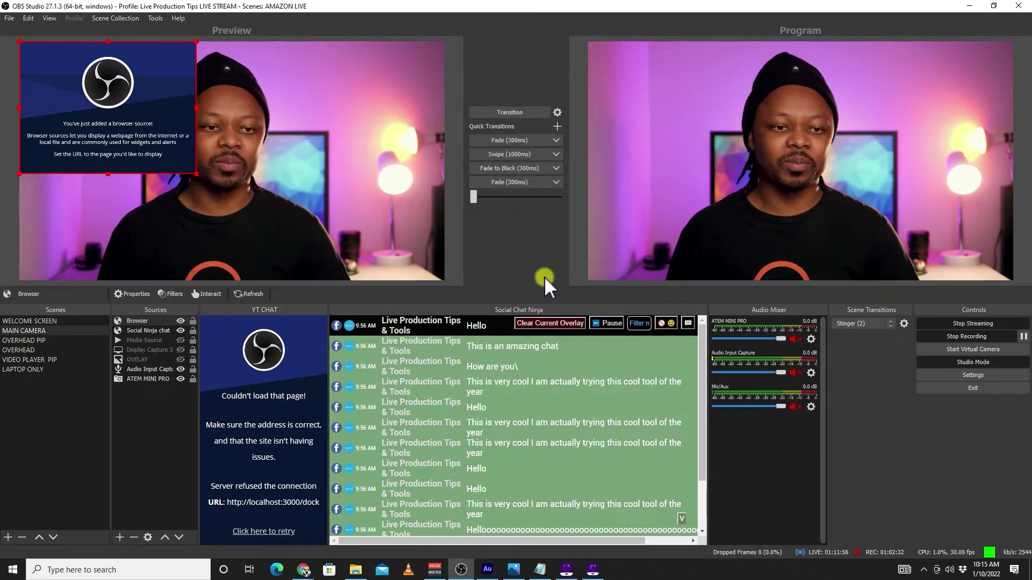
{"action": "left_click_drag", "start_coordinate": [126, 118], "coordinate": [140, 140]}
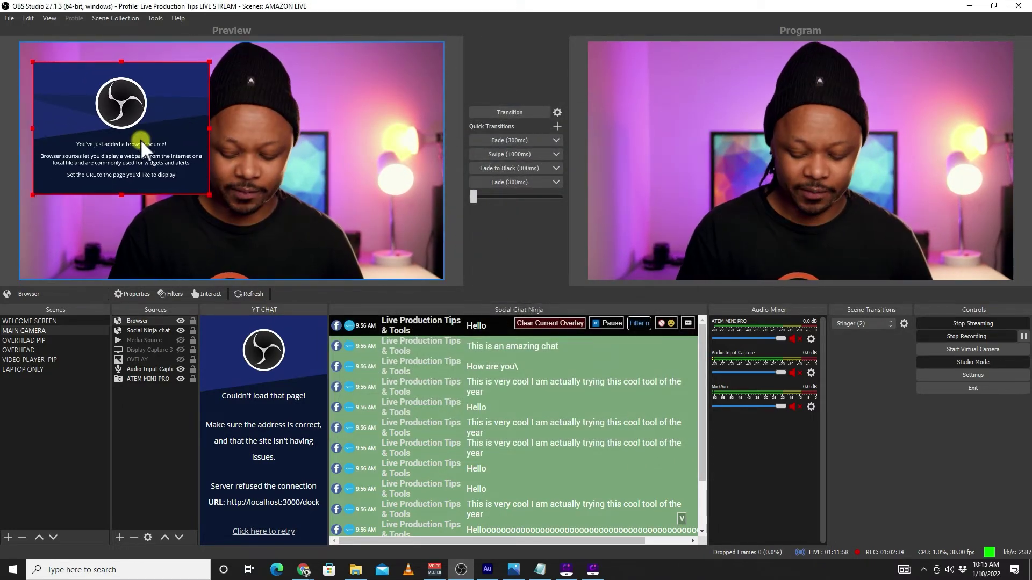
{"action": "key", "text": "Delete"}
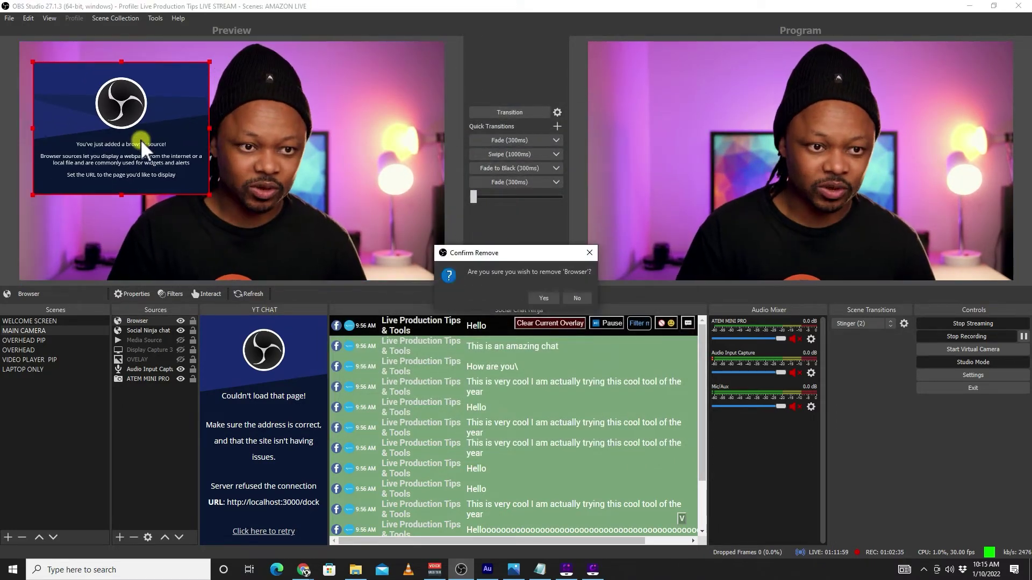
{"action": "left_click", "coordinate": [545, 299]}
{"action": "left_click", "coordinate": [147, 320]}
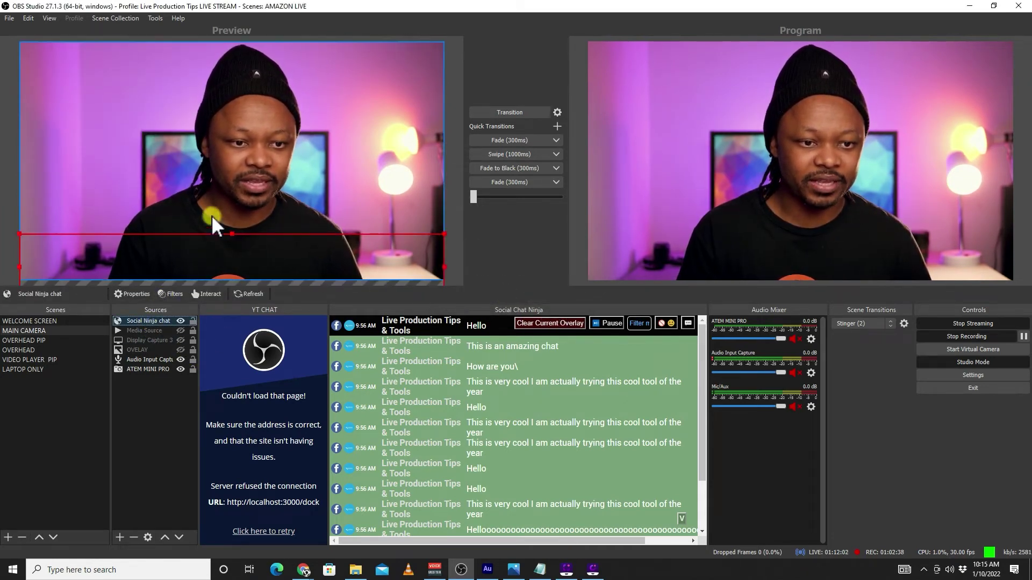
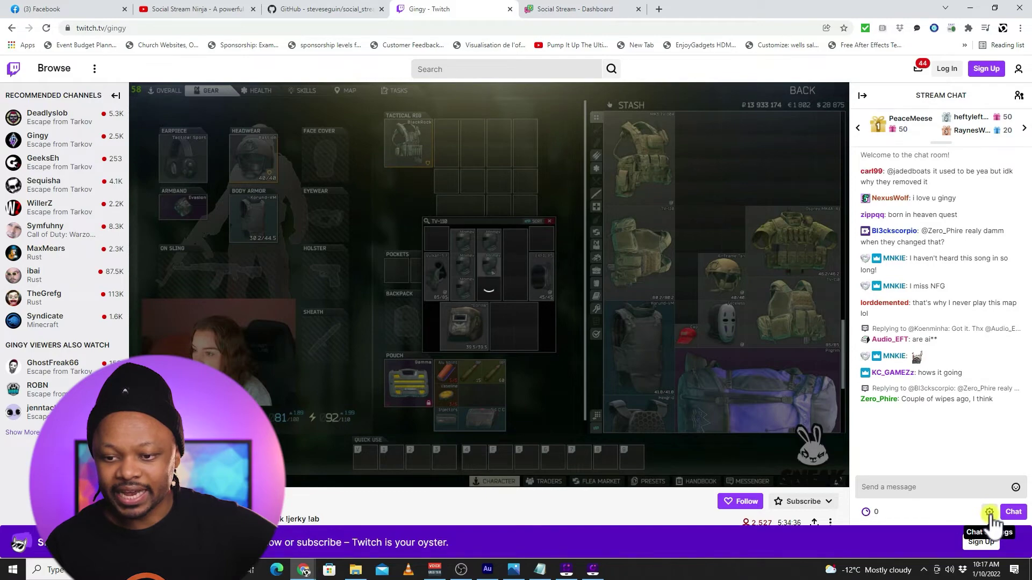
Pop out the Twitch channel's stream chat into its own window and place it over the stream page
{"action": "left_click", "coordinate": [990, 512]}
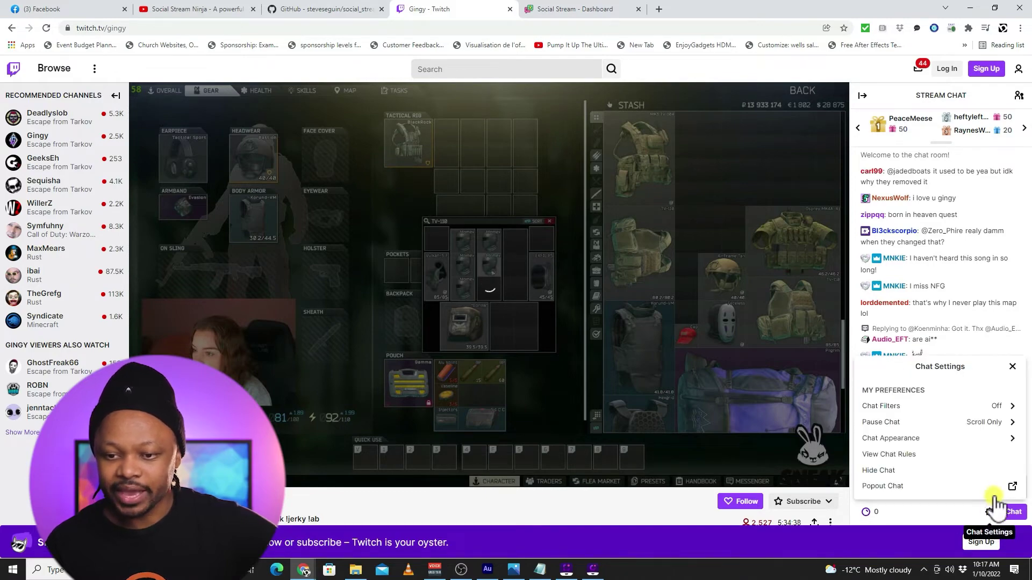
{"action": "left_click", "coordinate": [995, 491]}
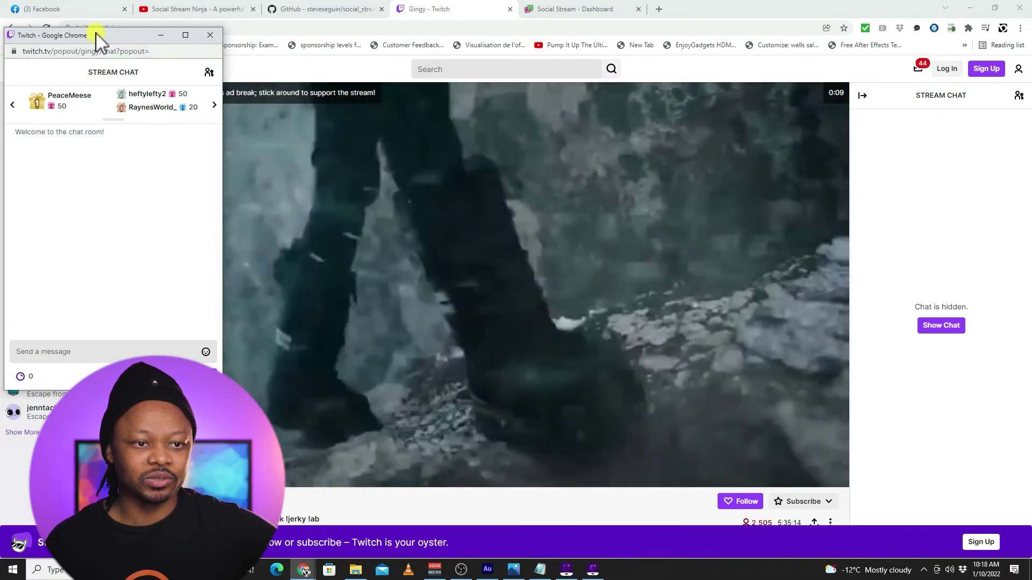
{"action": "left_click_drag", "start_coordinate": [119, 34], "coordinate": [302, 53]}
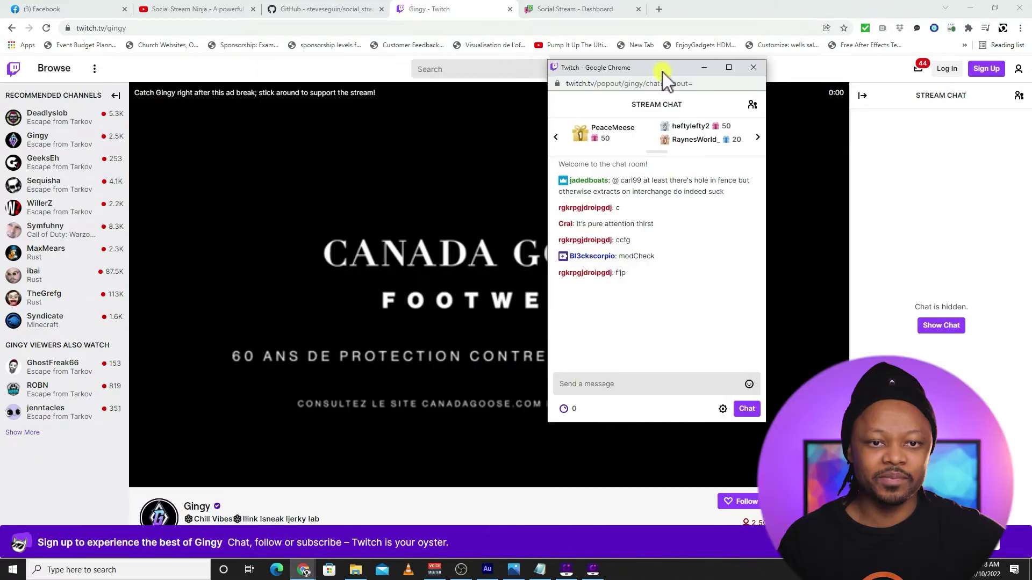
{"action": "left_click_drag", "start_coordinate": [662, 72], "coordinate": [783, 71]}
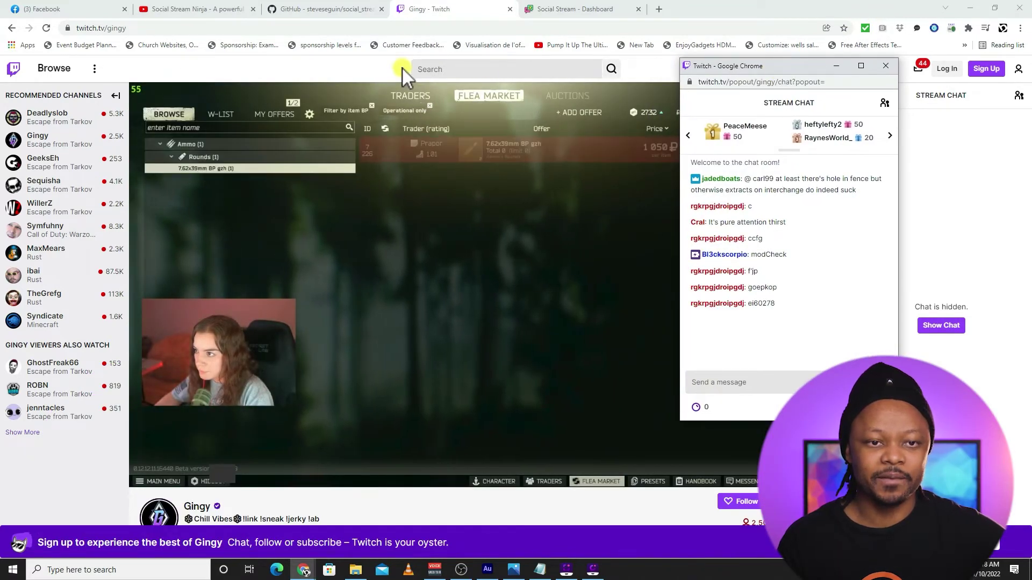
Open the Social Stream dashboard in the browser and look through the collected Facebook and Twitch chat messages
{"action": "left_click", "coordinate": [576, 11]}
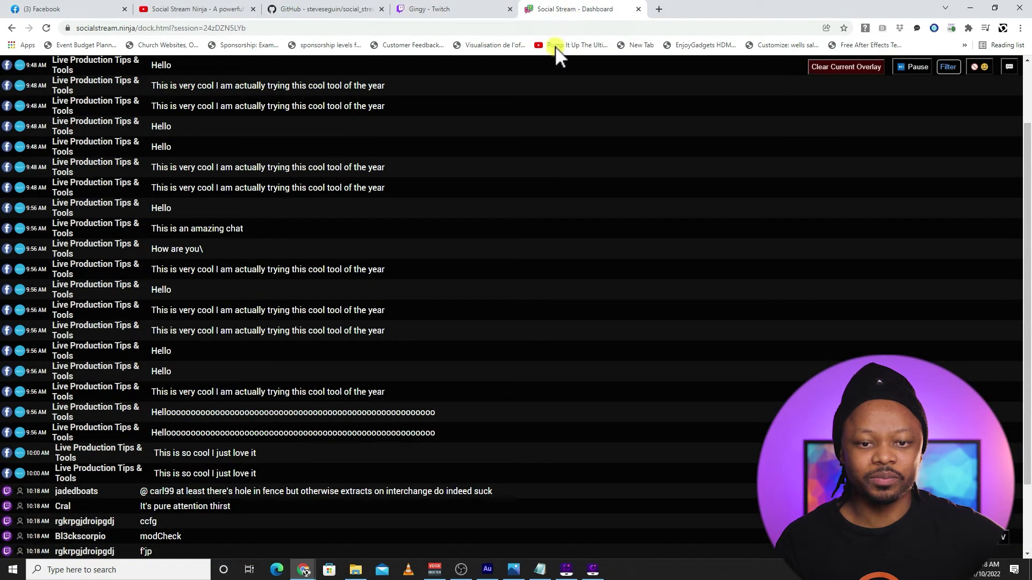
{"action": "scroll", "coordinate": [530, 208], "scroll_direction": "down", "scroll_amount": 1}
{"action": "scroll", "coordinate": [532, 207], "scroll_direction": "up", "scroll_amount": 1}
{"action": "scroll", "coordinate": [532, 207], "scroll_direction": "up", "scroll_amount": 2}
{"action": "left_click", "coordinate": [532, 206]}
{"action": "scroll", "coordinate": [532, 207], "scroll_direction": "down", "scroll_amount": 3}
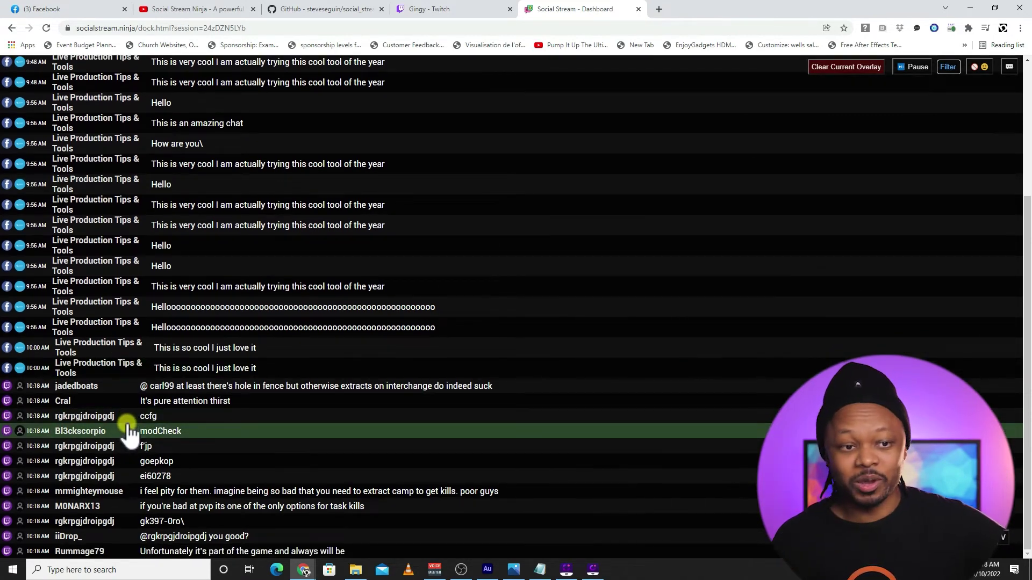
{"action": "scroll", "coordinate": [121, 365], "scroll_direction": "up", "scroll_amount": 5}
{"action": "scroll", "coordinate": [117, 310], "scroll_direction": "down", "scroll_amount": 5}
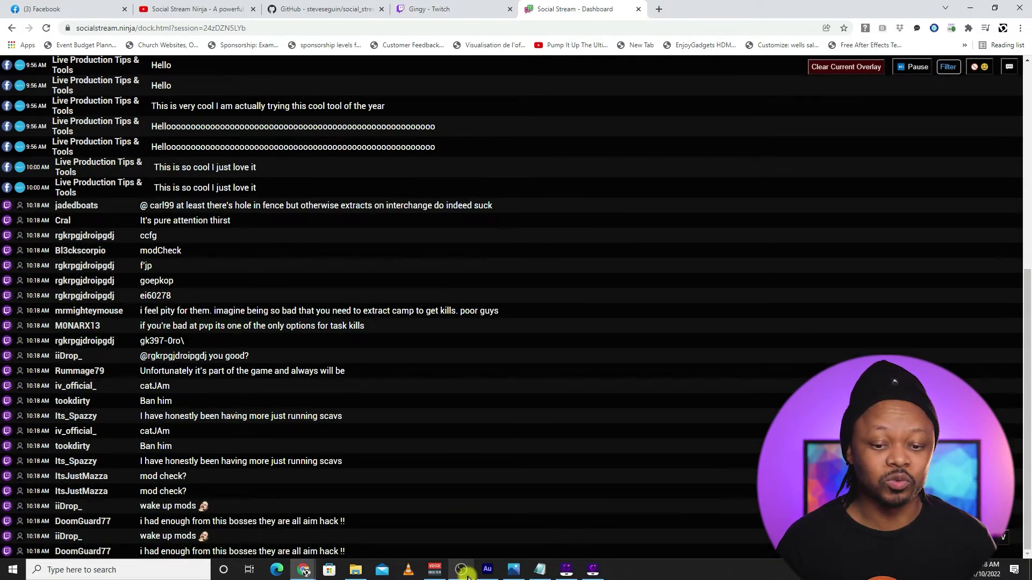
Switch to OBS Studio and look through the Twitch messages in the Social Chat Ninja dock
{"action": "left_click", "coordinate": [461, 570]}
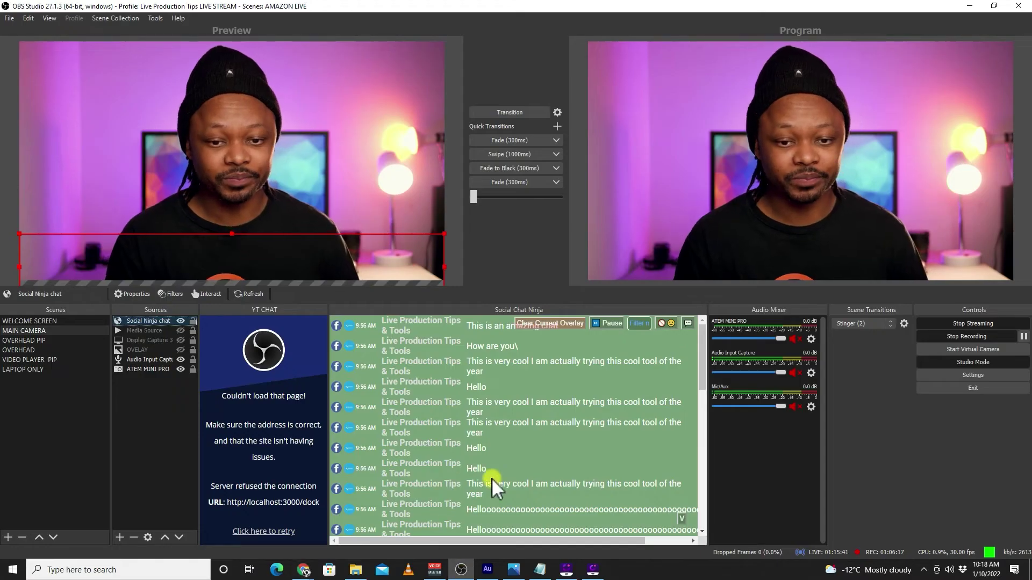
{"action": "left_click_drag", "start_coordinate": [701, 356], "coordinate": [698, 376]}
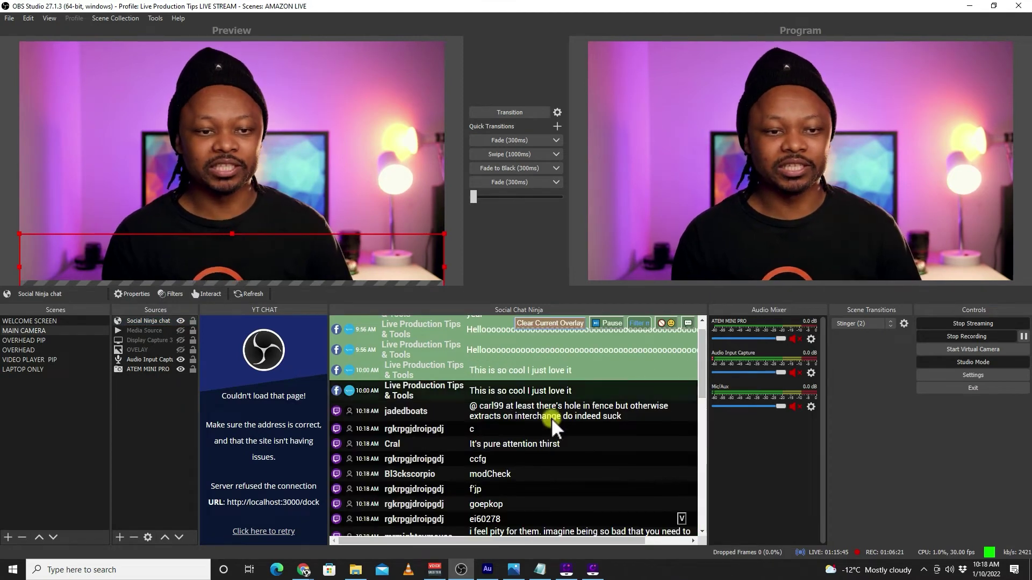
{"action": "scroll", "coordinate": [525, 432], "scroll_direction": "down", "scroll_amount": 1}
{"action": "scroll", "coordinate": [527, 442], "scroll_direction": "down", "scroll_amount": 2}
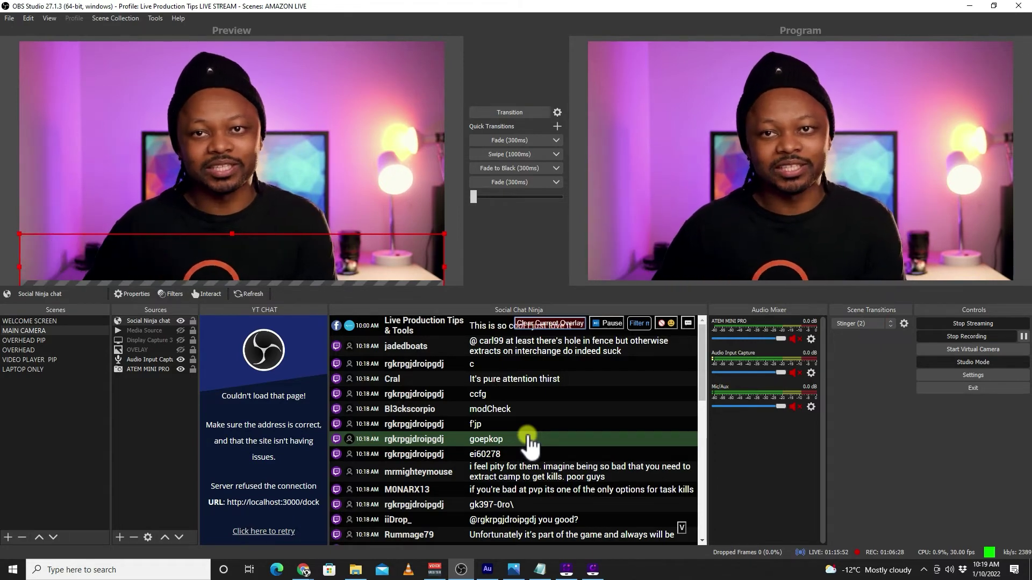
{"action": "scroll", "coordinate": [529, 443], "scroll_direction": "down", "scroll_amount": 2}
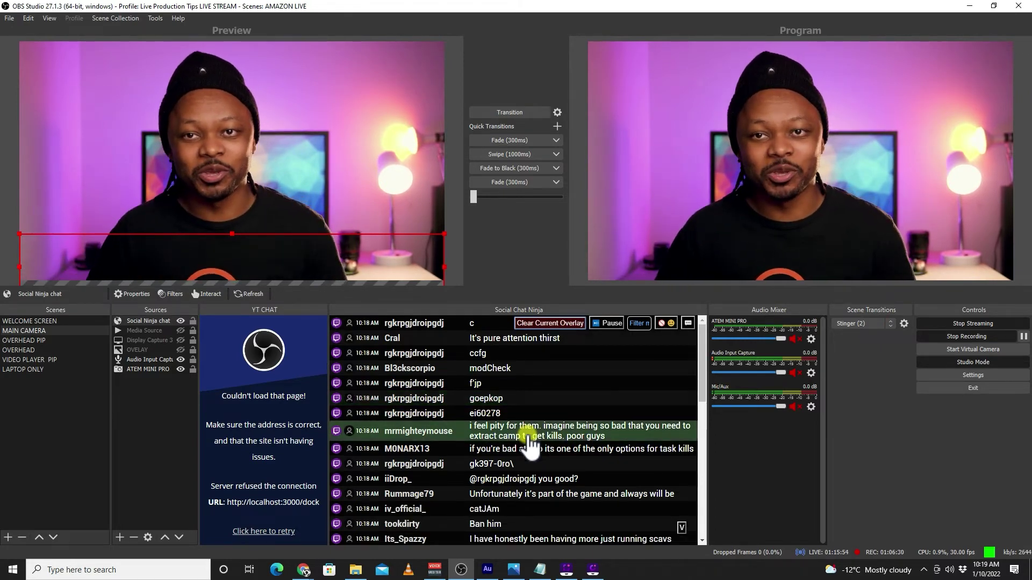
{"action": "scroll", "coordinate": [483, 454], "scroll_direction": "down", "scroll_amount": 3}
Feature various Twitch messages from the Social Chat Ninja dock one by one on the overlay, and clear the current overlay
{"action": "left_click", "coordinate": [486, 433]}
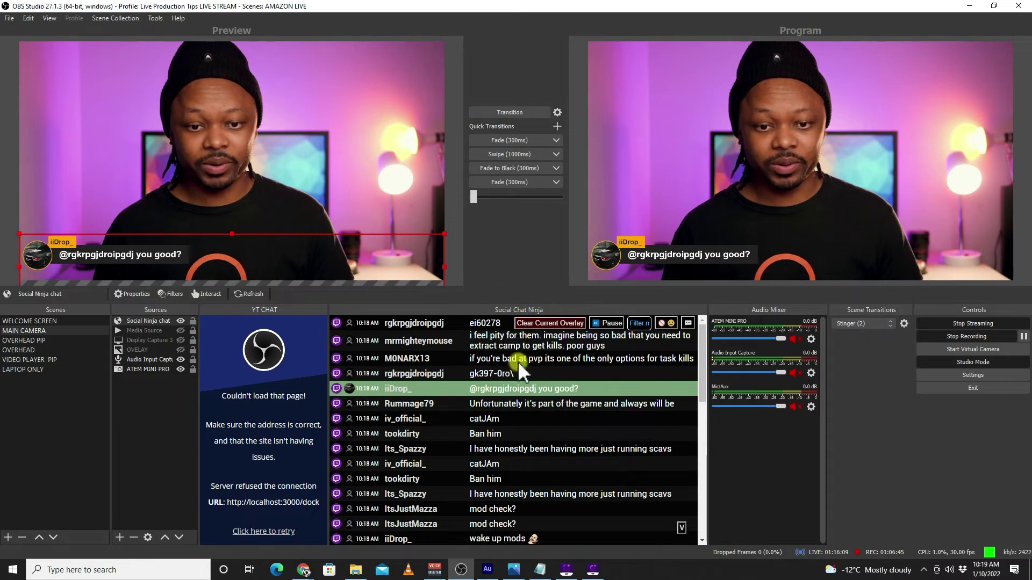
{"action": "left_click", "coordinate": [509, 410]}
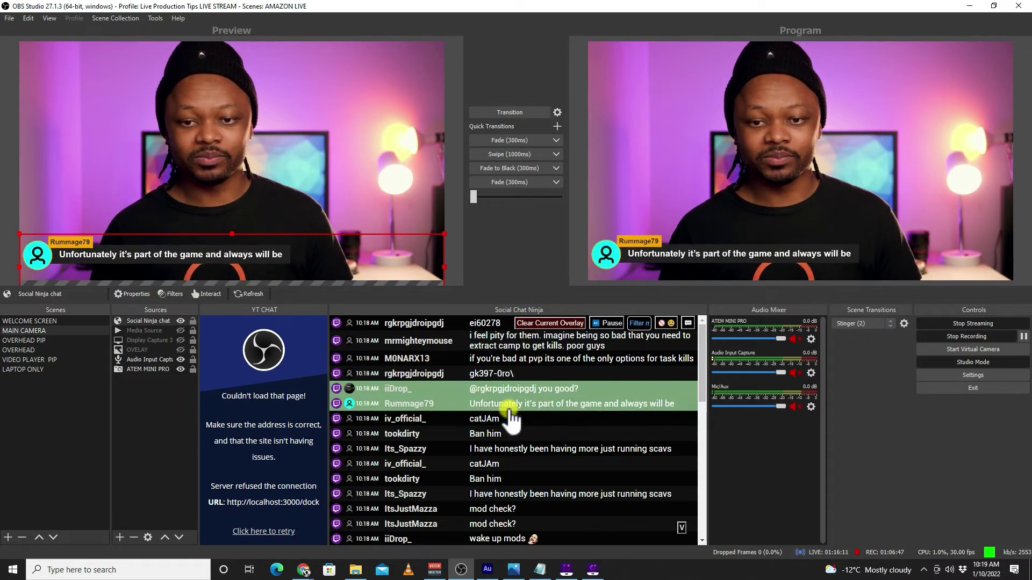
{"action": "left_click", "coordinate": [511, 419]}
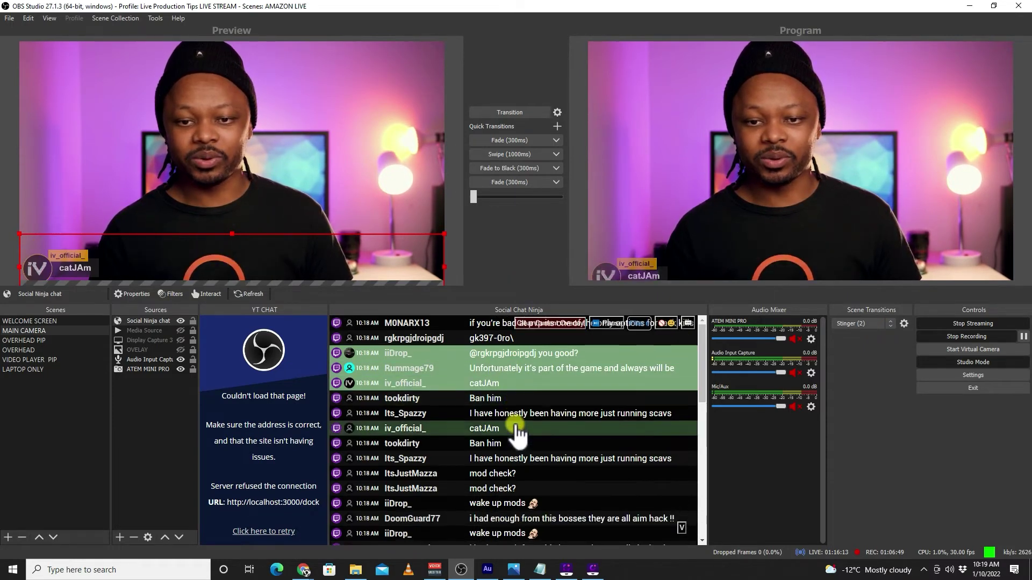
{"action": "left_click", "coordinate": [511, 445]}
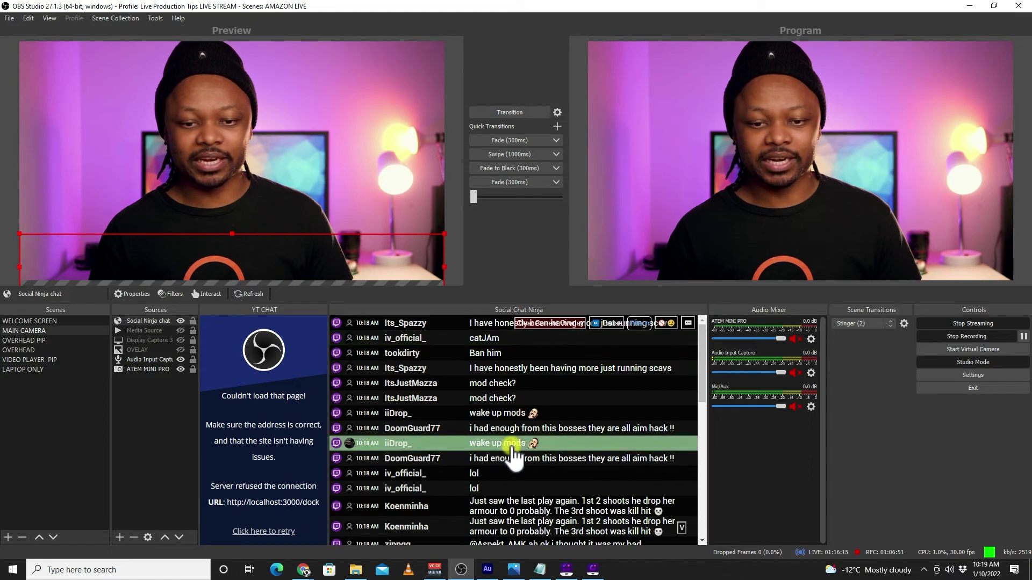
{"action": "left_click", "coordinate": [527, 475]}
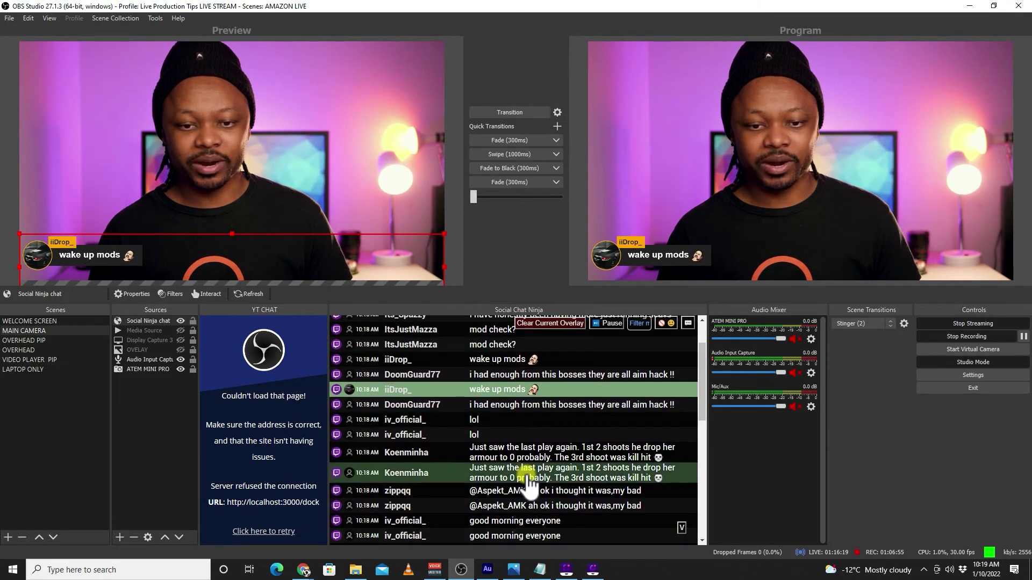
{"action": "left_click", "coordinate": [526, 441]}
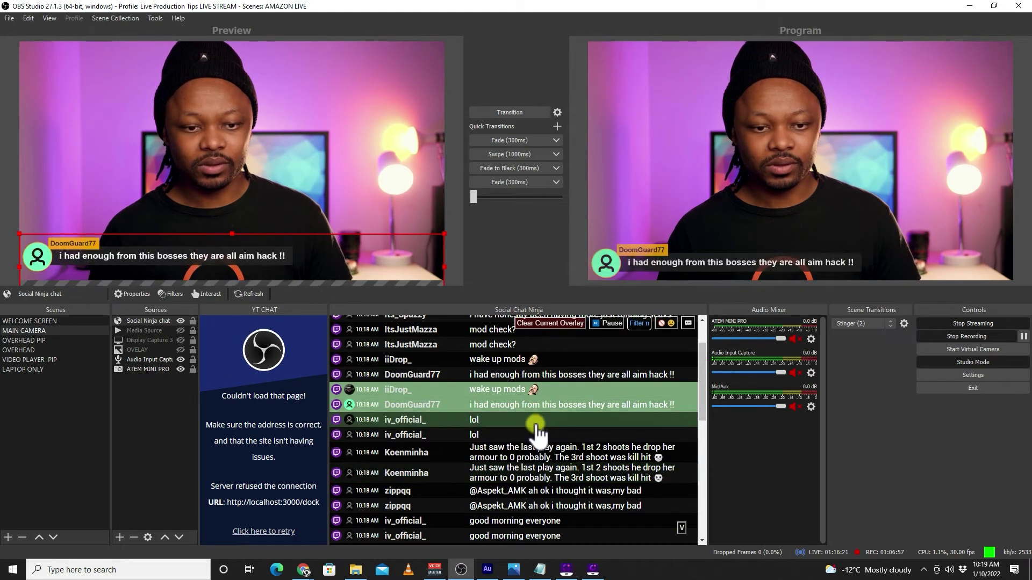
{"action": "left_click", "coordinate": [535, 454]}
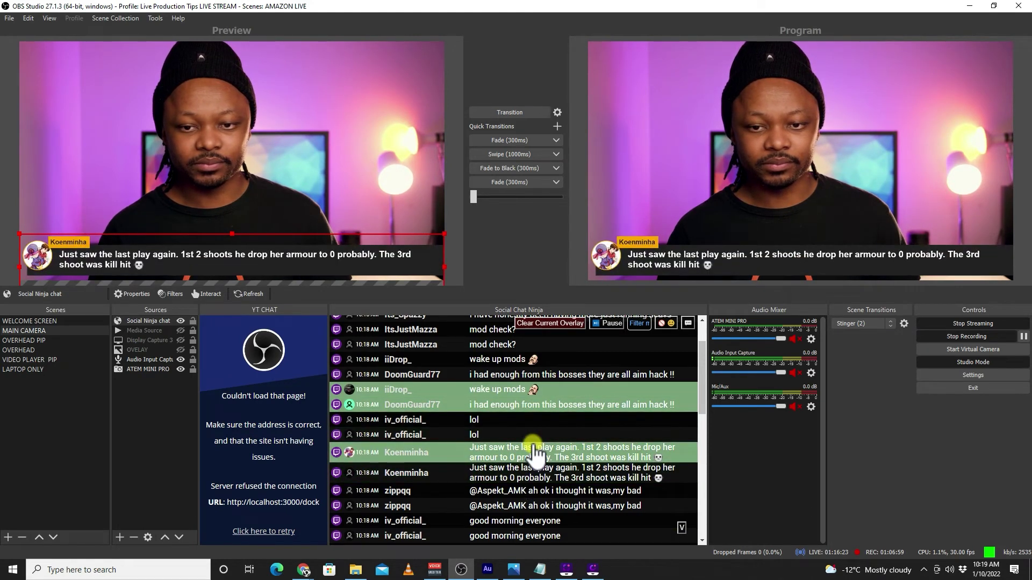
{"action": "left_click", "coordinate": [534, 442]}
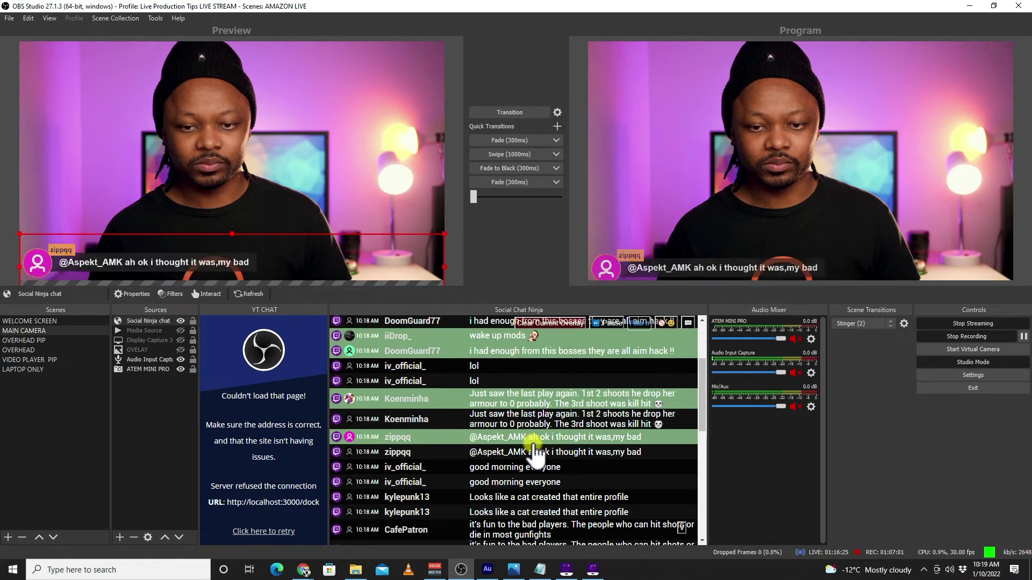
{"action": "left_click", "coordinate": [536, 444]}
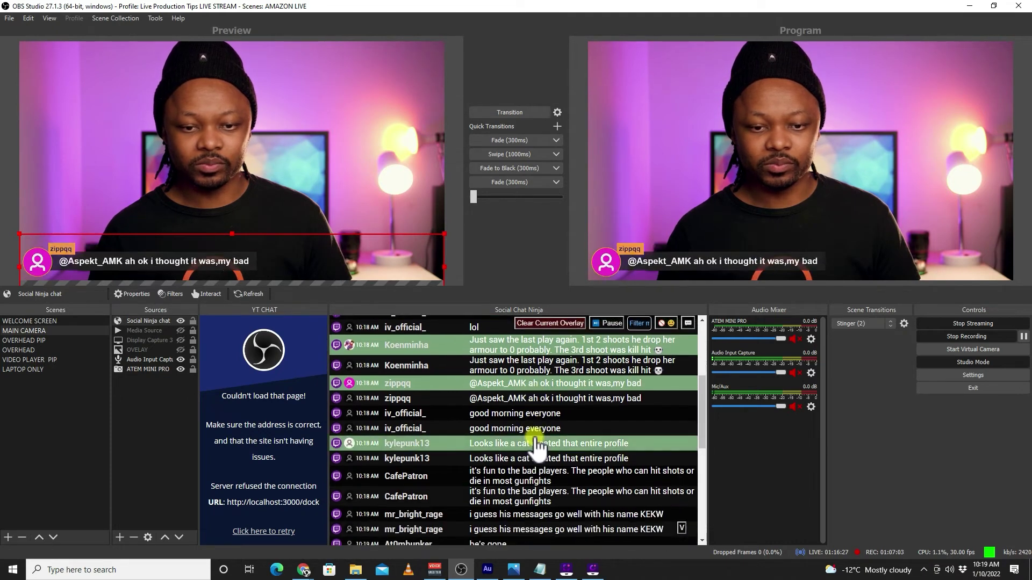
{"action": "left_click", "coordinate": [536, 444]}
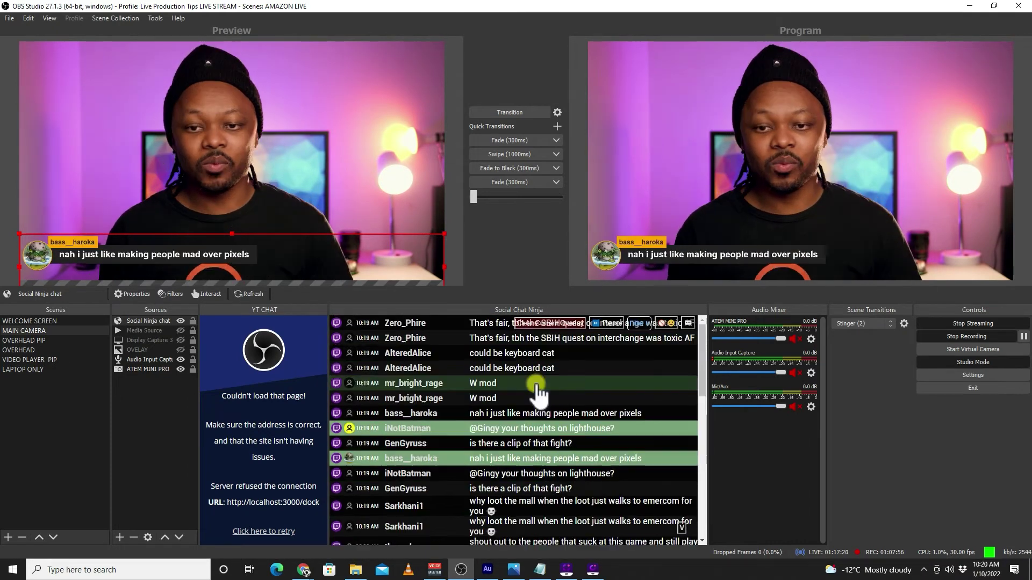
{"action": "left_click", "coordinate": [547, 324]}
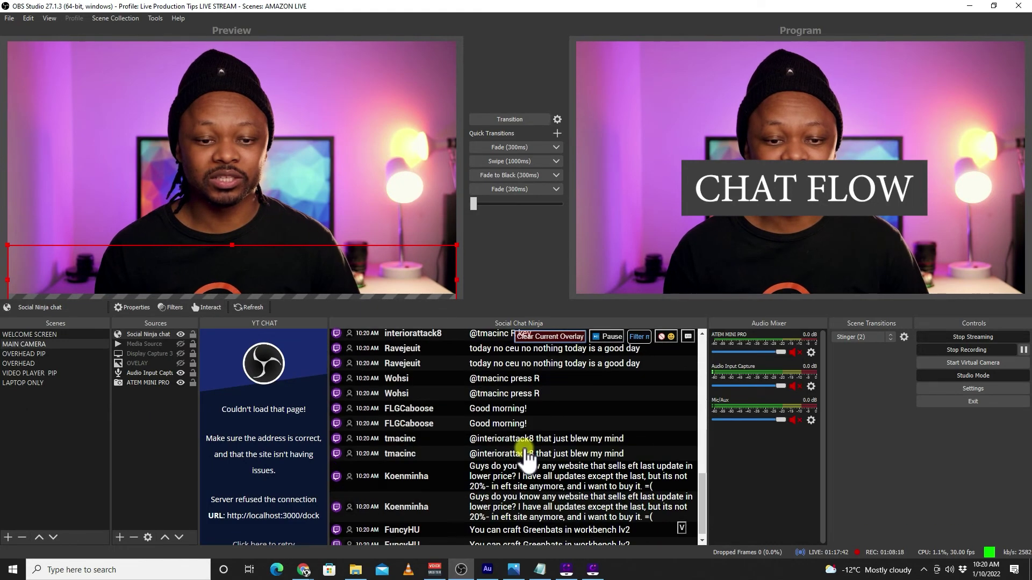
Add a new Browser source named "social stream flow" to the MAIN CAMERA scene
{"action": "scroll", "coordinate": [526, 456], "scroll_direction": "up", "scroll_amount": 10}
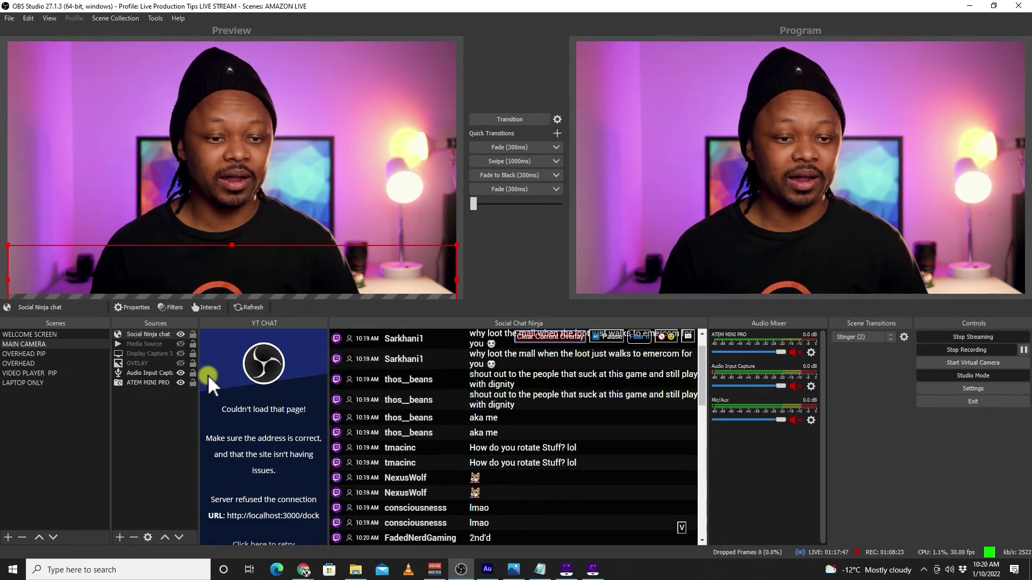
{"action": "left_click", "coordinate": [119, 536]}
{"action": "left_click", "coordinate": [140, 350]}
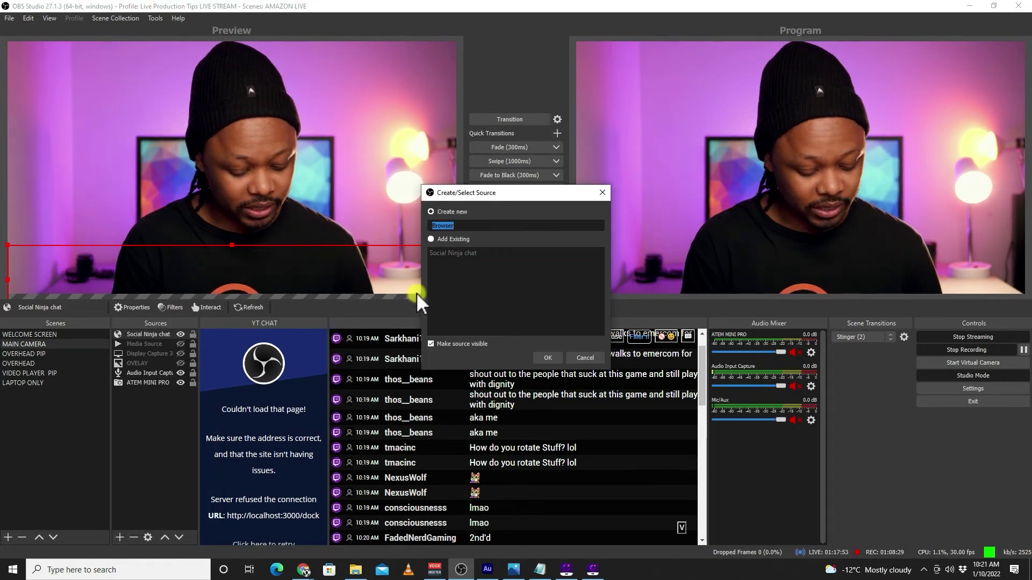
{"action": "type", "text": "so"}
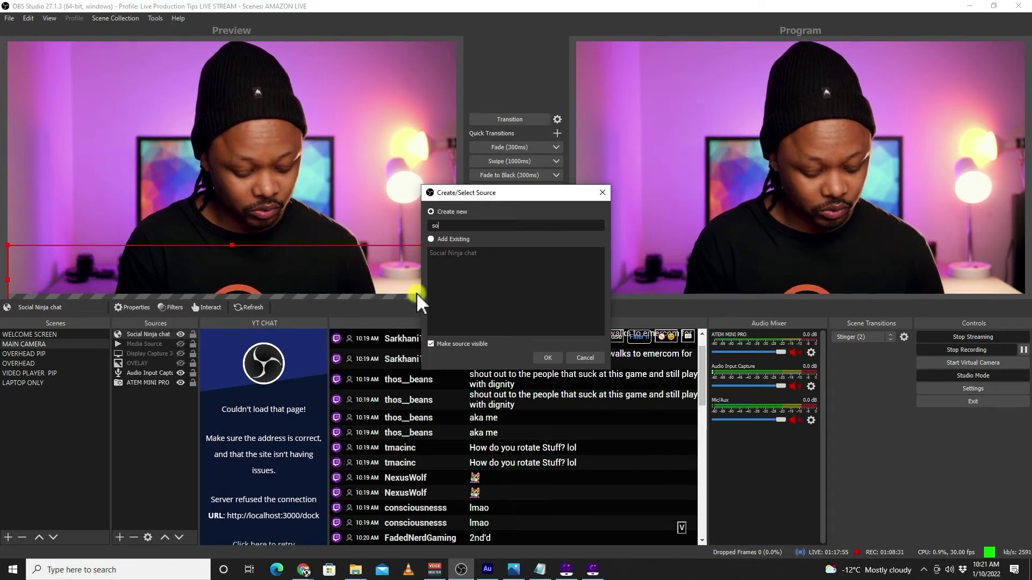
{"action": "type", "text": "cial stream flow"}
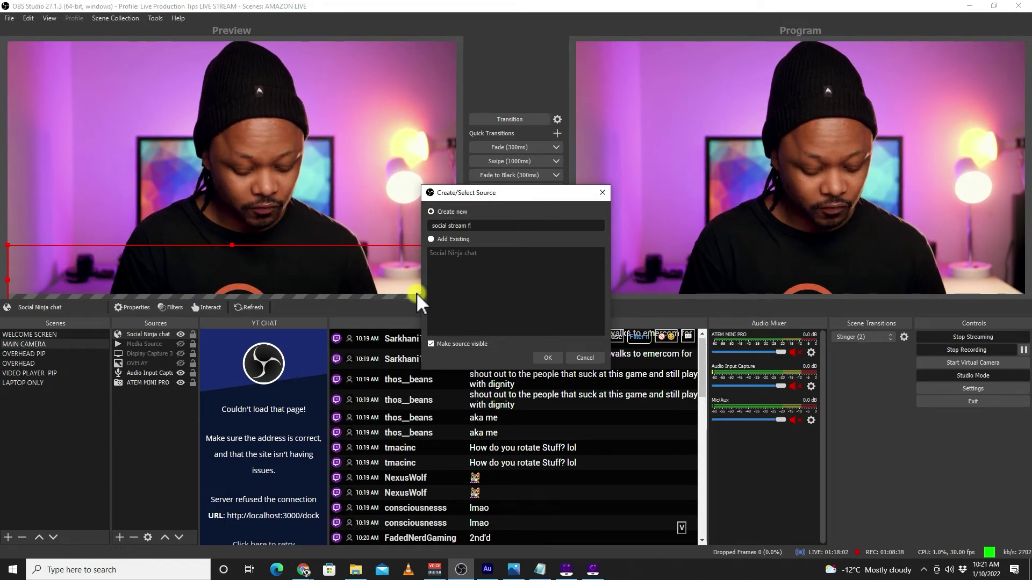
{"action": "left_click", "coordinate": [544, 358]}
Switch to the Social Stream dashboard in Chrome and copy the extension's dockable streaming chat link
{"action": "left_click_drag", "start_coordinate": [517, 331], "coordinate": [371, 333]}
{"action": "mouse_move", "coordinate": [304, 569]}
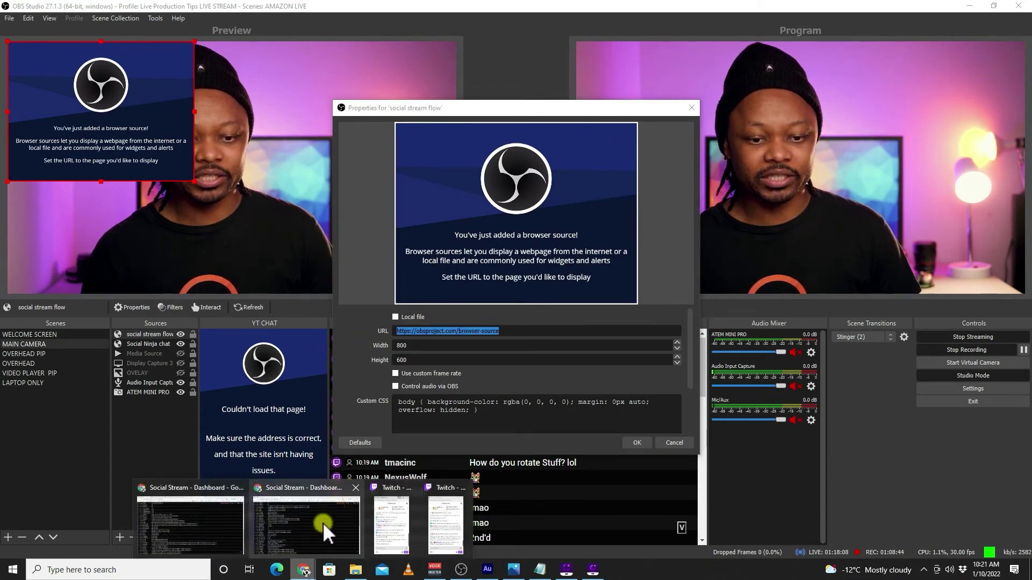
{"action": "left_click", "coordinate": [323, 523]}
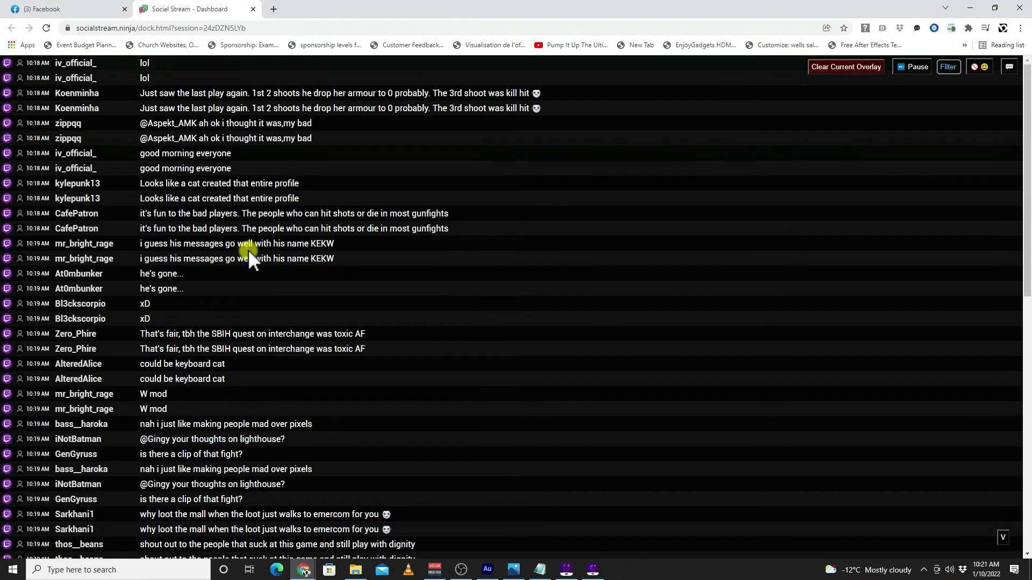
{"action": "left_click", "coordinate": [951, 28]}
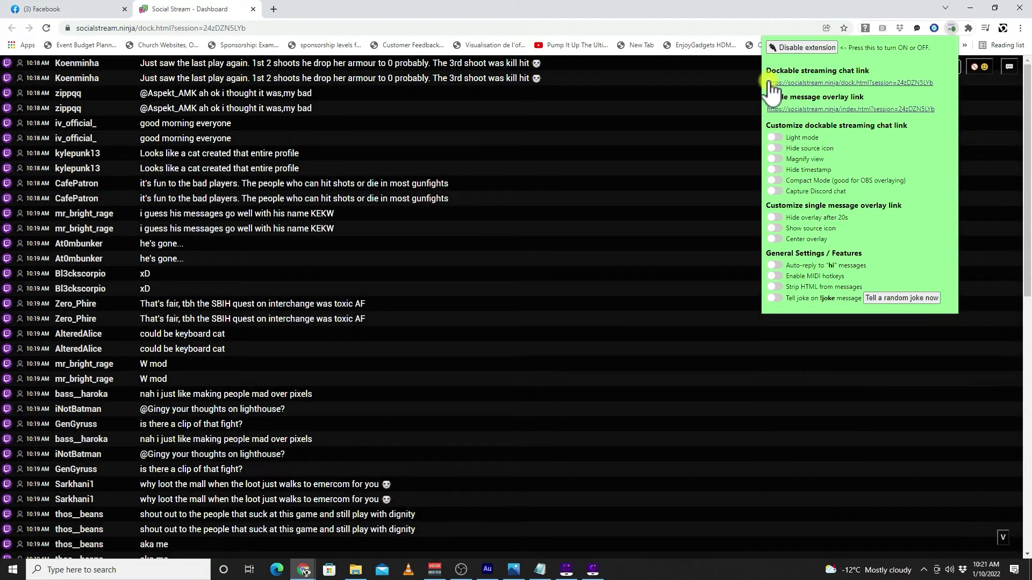
{"action": "left_click_drag", "start_coordinate": [831, 80], "coordinate": [784, 85]}
{"action": "right_click", "coordinate": [785, 85]}
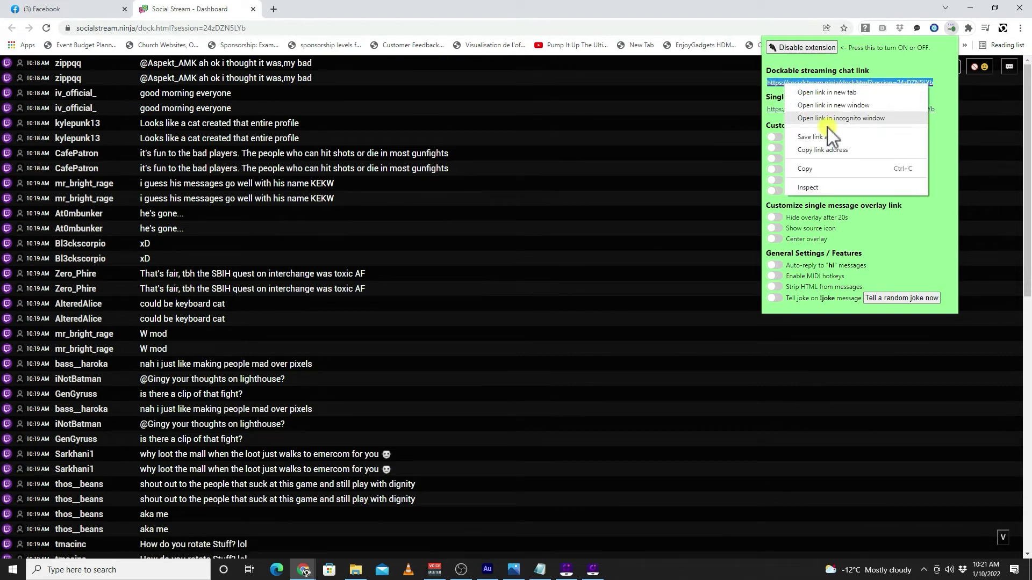
{"action": "left_click", "coordinate": [828, 166]}
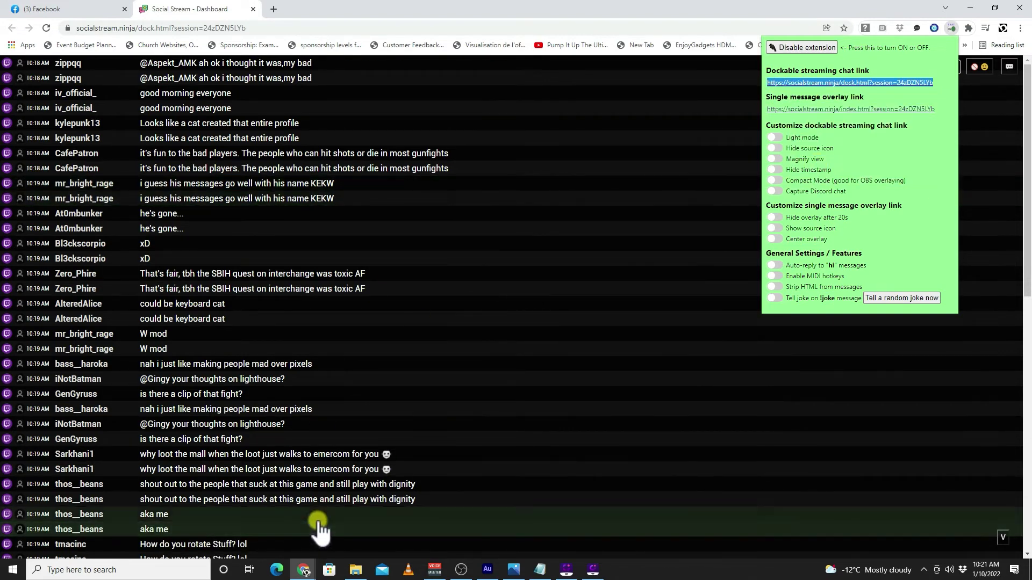
Return to OBS Studio and replace the "social stream flow" source's URL with the copied chat link
{"action": "left_click", "coordinate": [461, 570]}
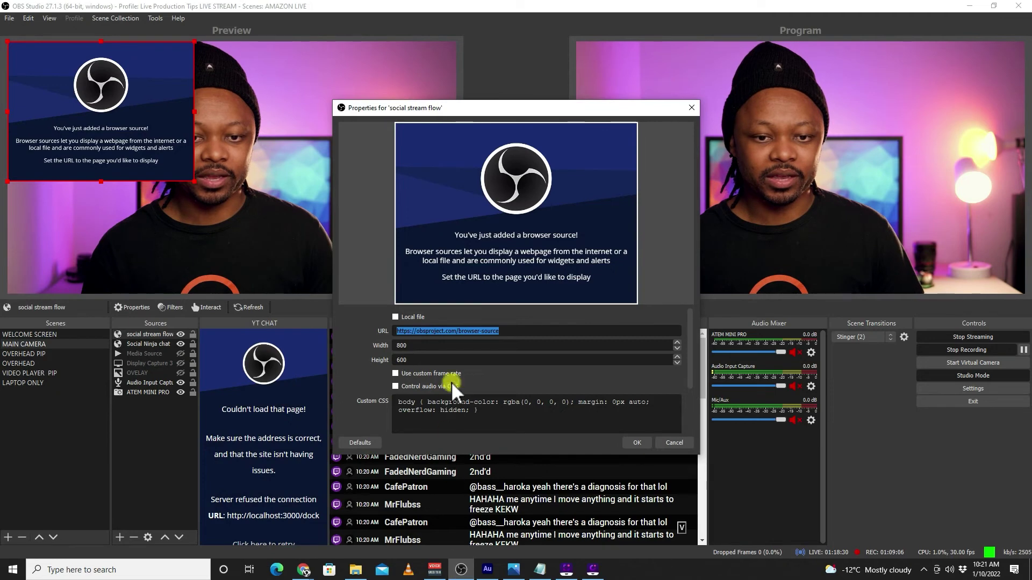
{"action": "triple_click", "coordinate": [501, 332]}
{"action": "key", "text": "ctrl+v"}
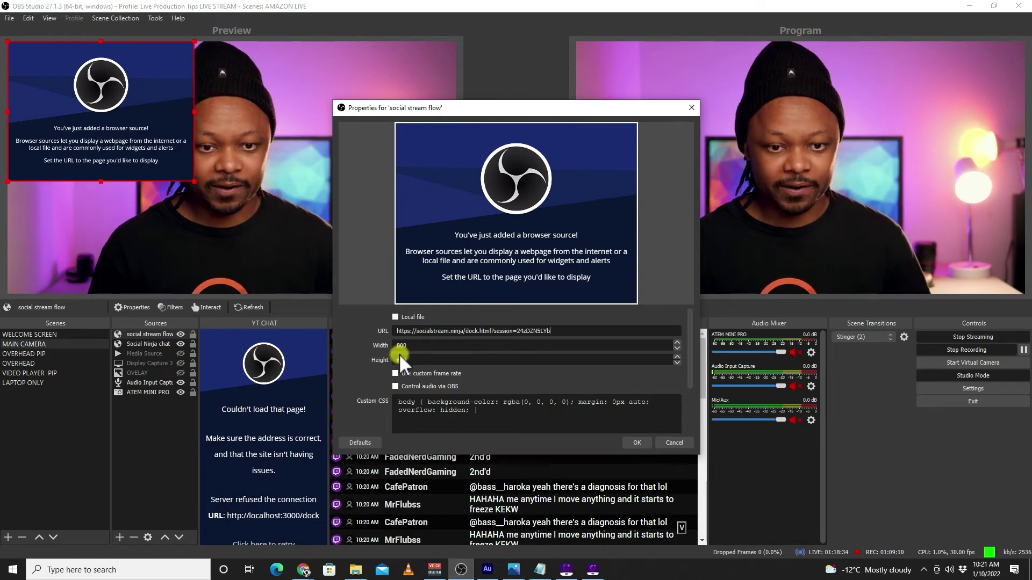
Set the browser source's width to 450, enable refreshing the browser when the scene becomes active, and accept the properties
{"action": "double_click", "coordinate": [417, 346]}
{"action": "type", "text": "450"}
{"action": "key", "text": "Tab"}
{"action": "left_click_drag", "start_coordinate": [691, 357], "coordinate": [691, 411]}
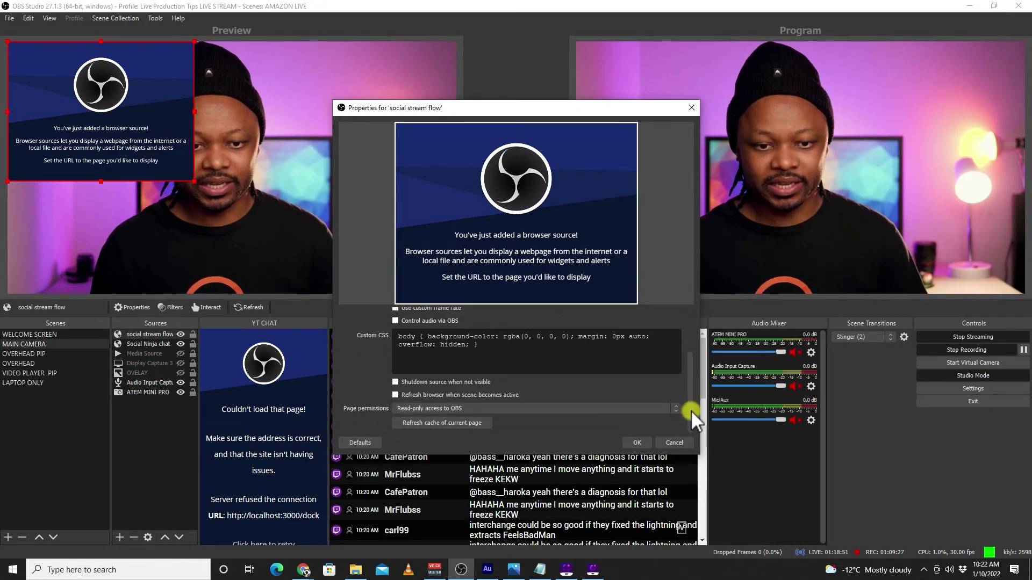
{"action": "left_click", "coordinate": [396, 395]}
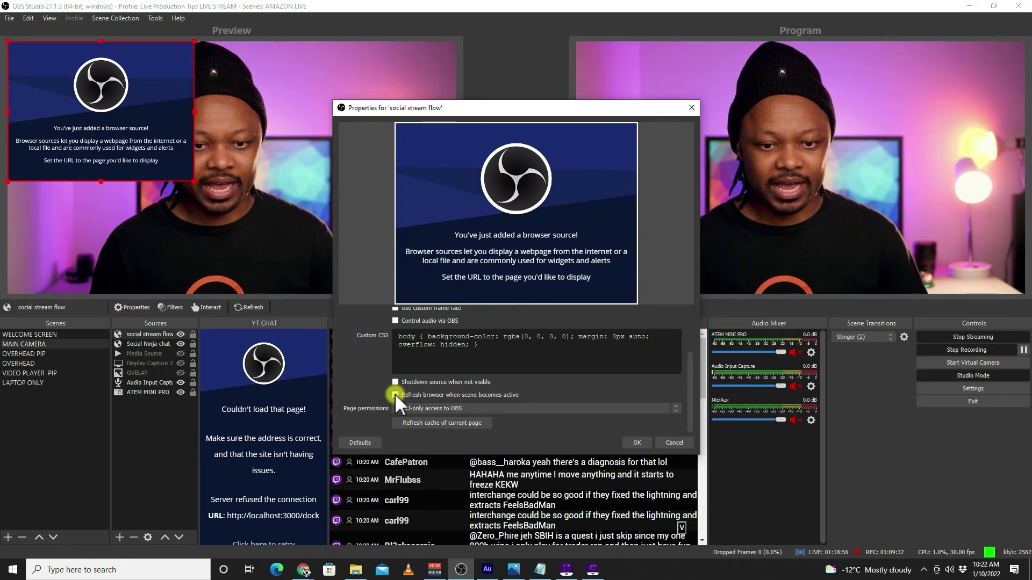
{"action": "left_click", "coordinate": [636, 443]}
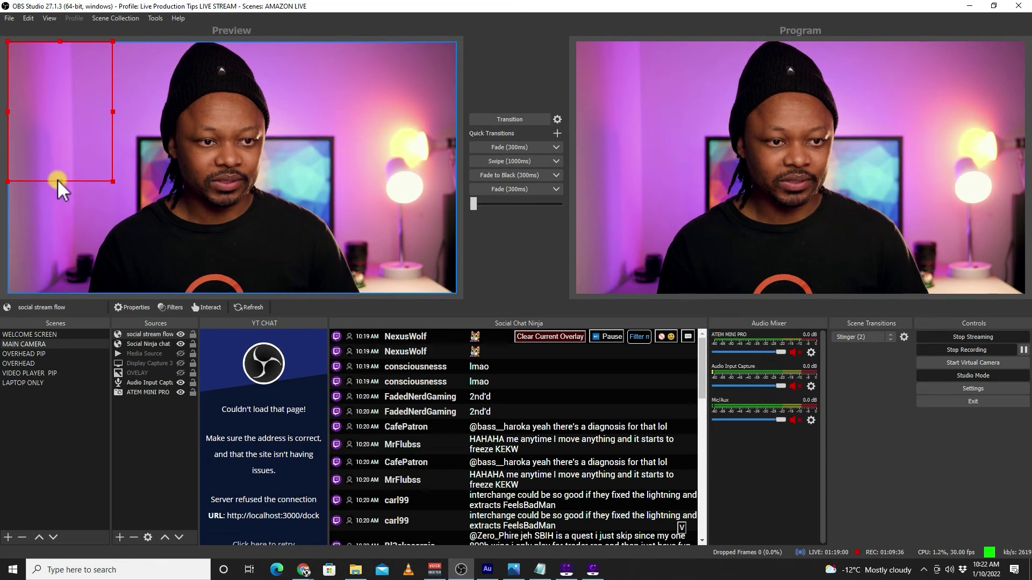
Enlarge the chat flow source in the lower-left corner of the preview canvas and transition the scene to program
{"action": "left_click_drag", "start_coordinate": [56, 178], "coordinate": [74, 288]}
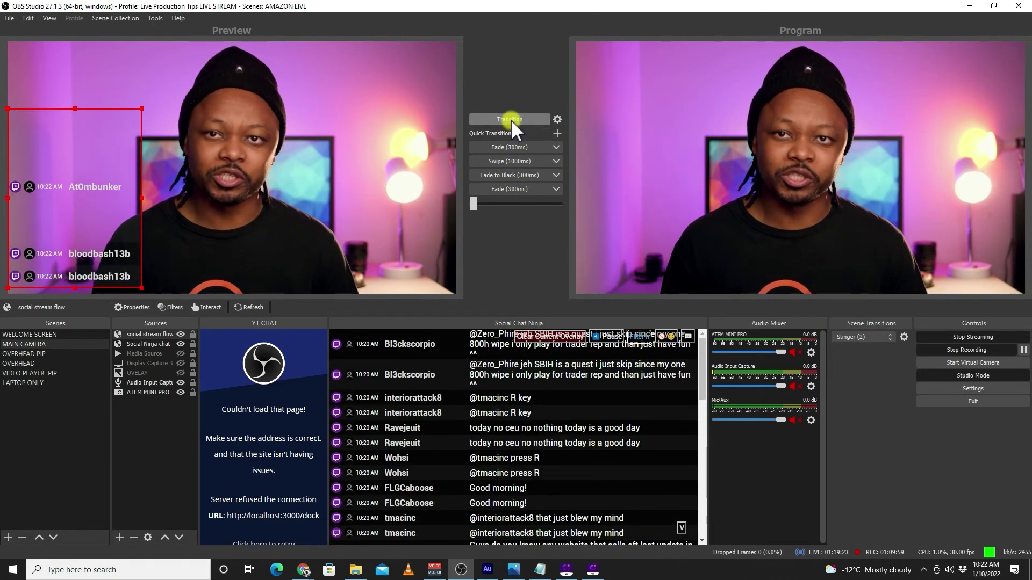
{"action": "left_click", "coordinate": [510, 119]}
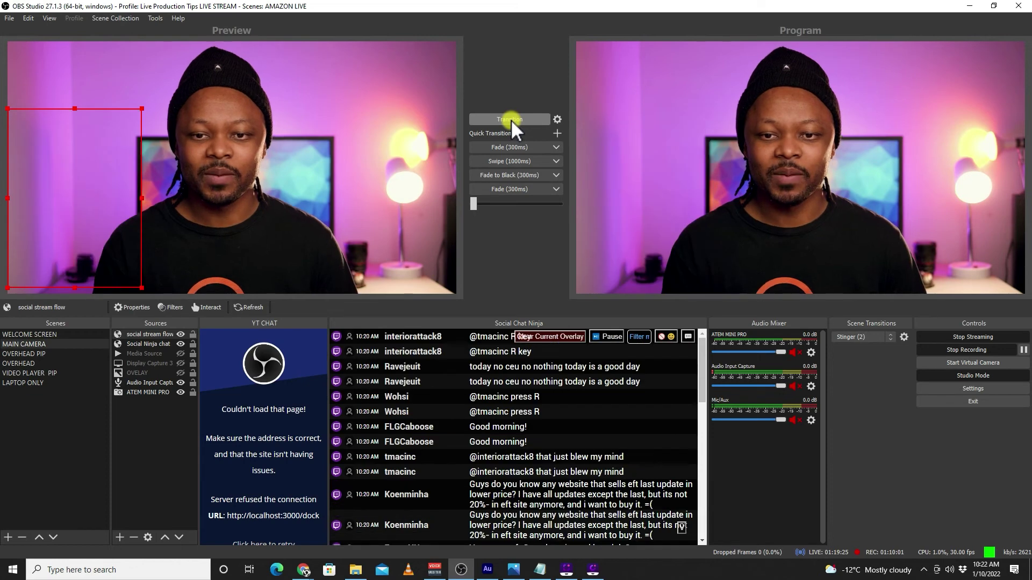